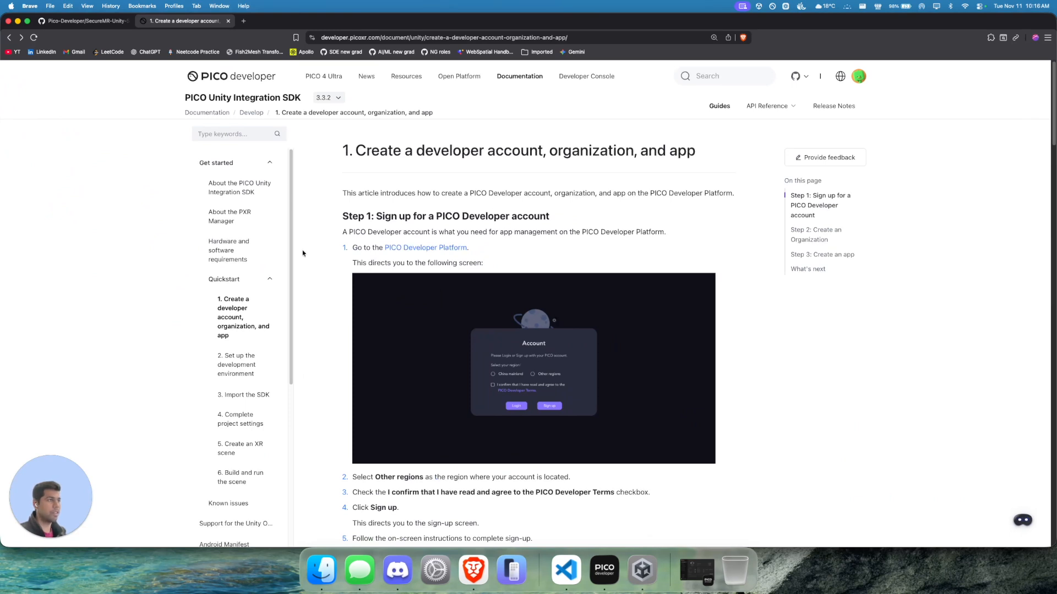
Read through the guide on creating a developer account, organization and app, and open the linked PICO Developer Platform
scroll(313, 337, "down", 2)
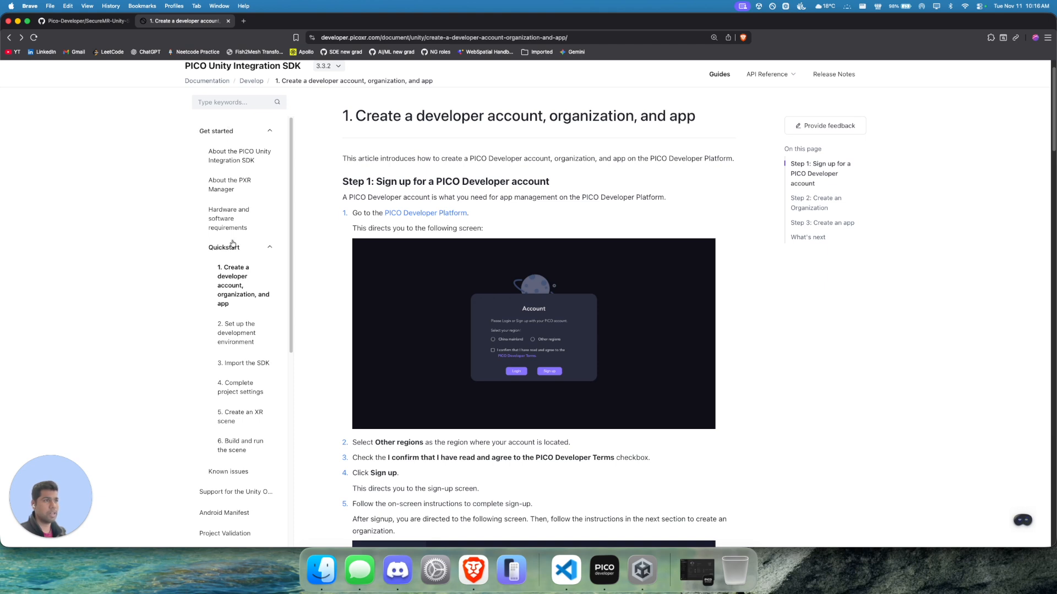
scroll(561, 267, "down", 3)
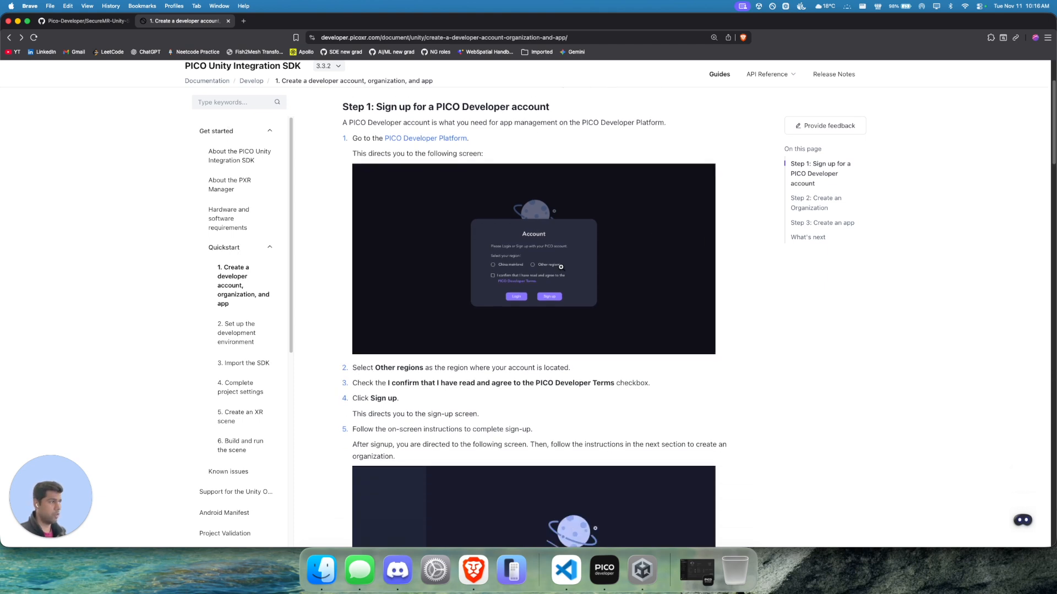
scroll(560, 266, "down", 10)
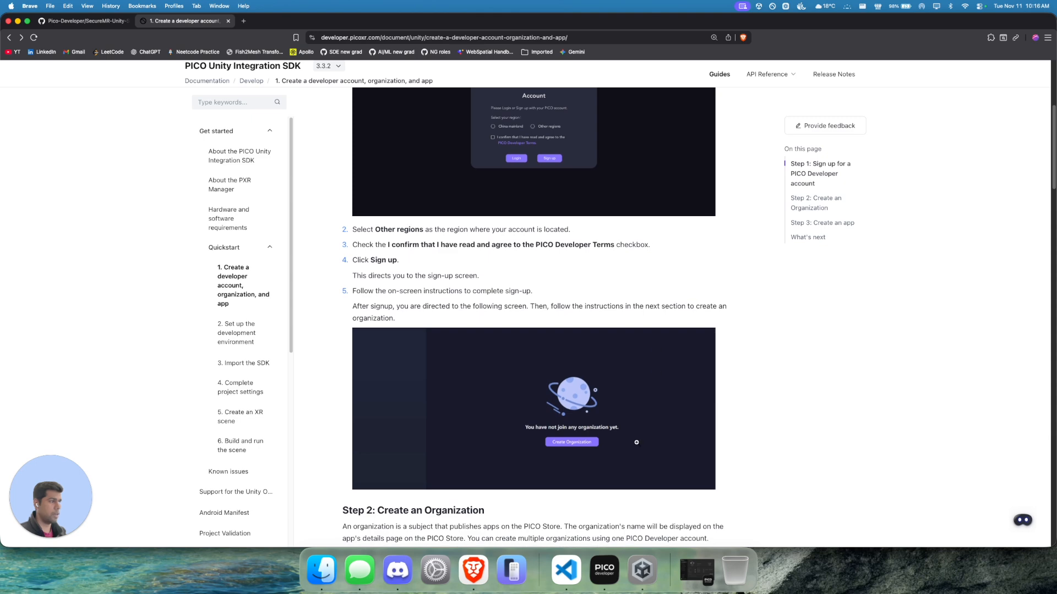
scroll(586, 345, "down", 10)
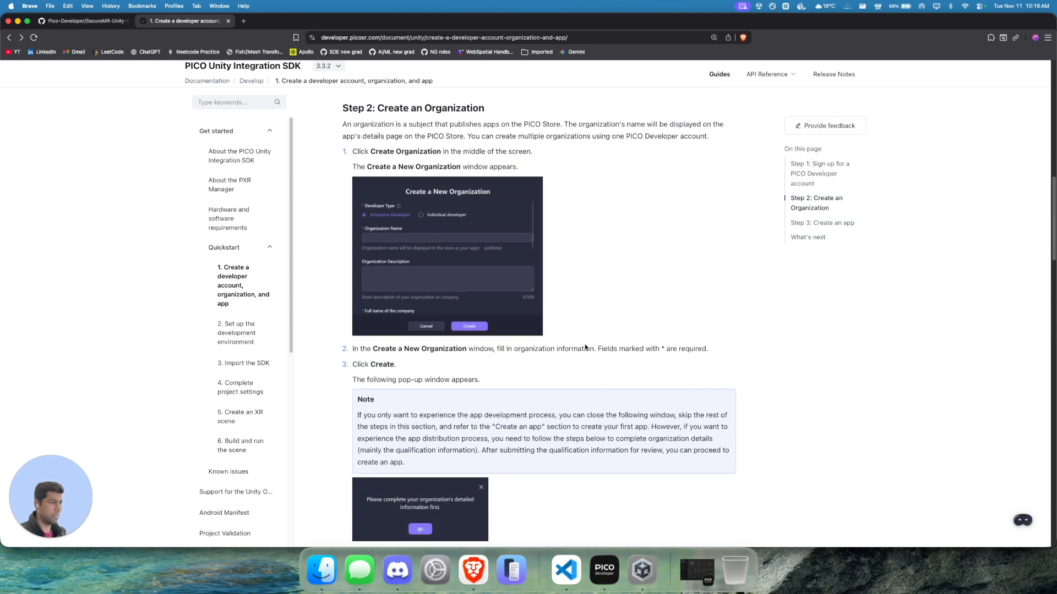
scroll(584, 345, "down", 15)
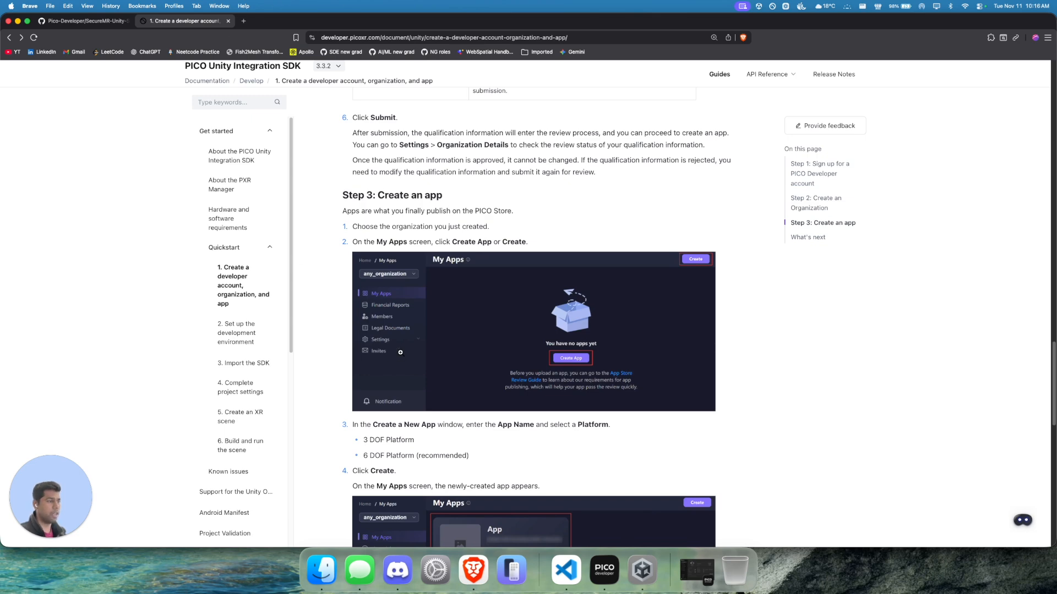
scroll(400, 352, "up", 20)
left_click(437, 248)
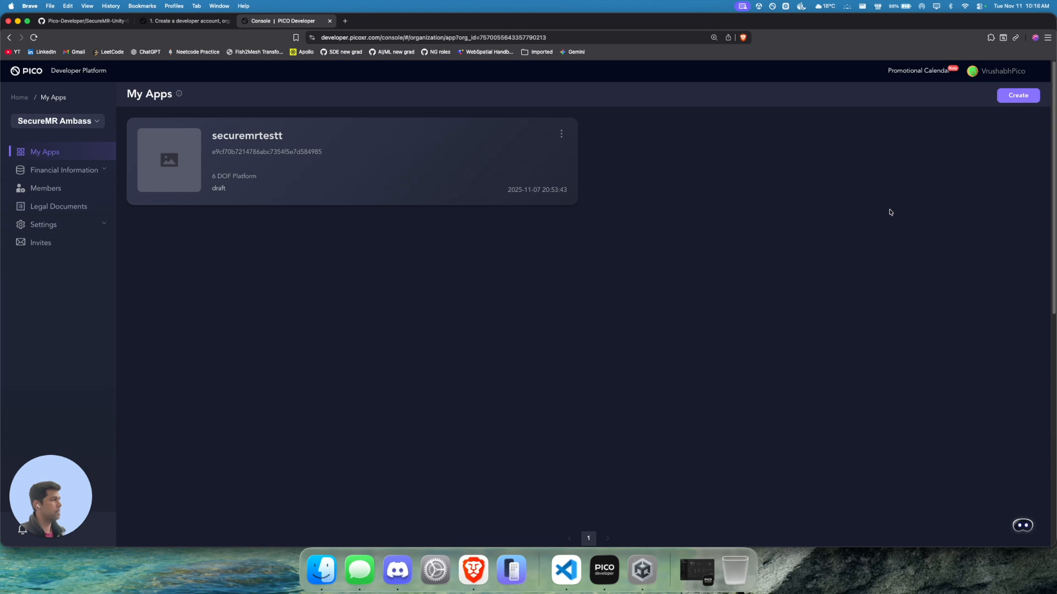
Create a new 6 DOF Platform app named test3 and open its API Test page
left_click(1012, 99)
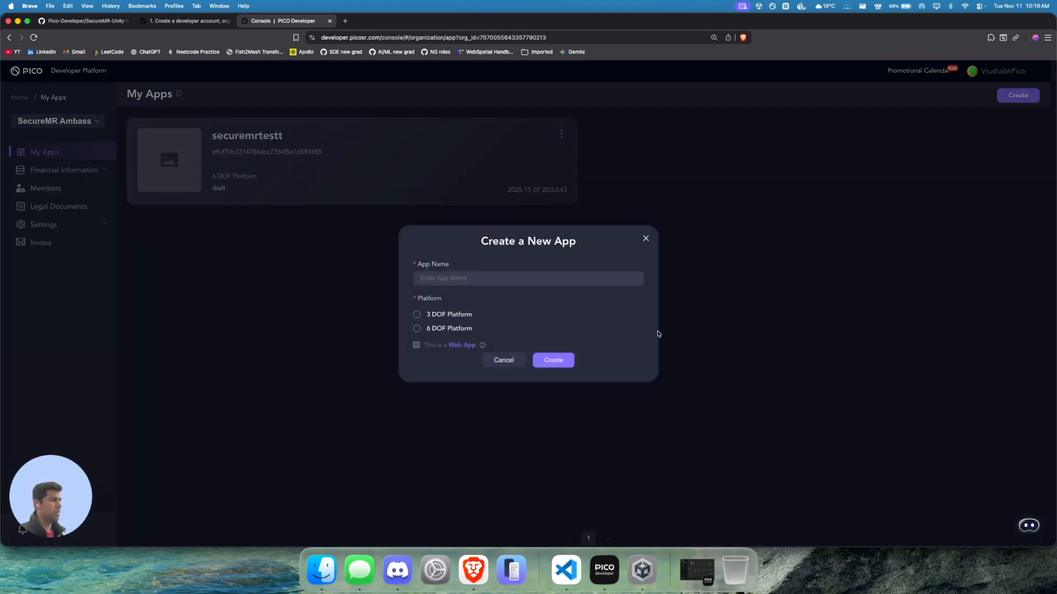
left_click(463, 278)
type("test3")
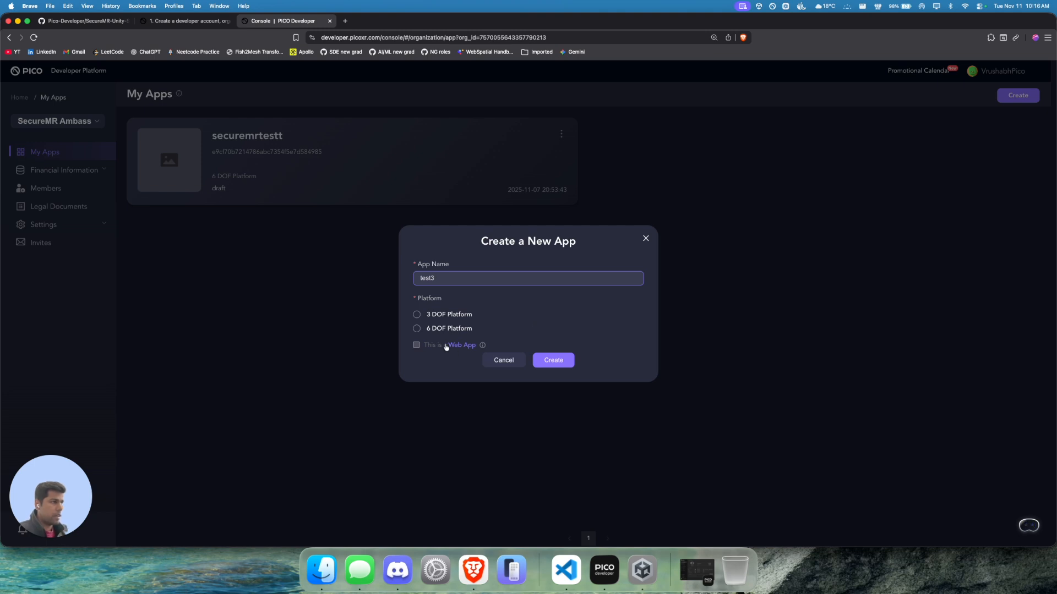
left_click(441, 329)
left_click(553, 360)
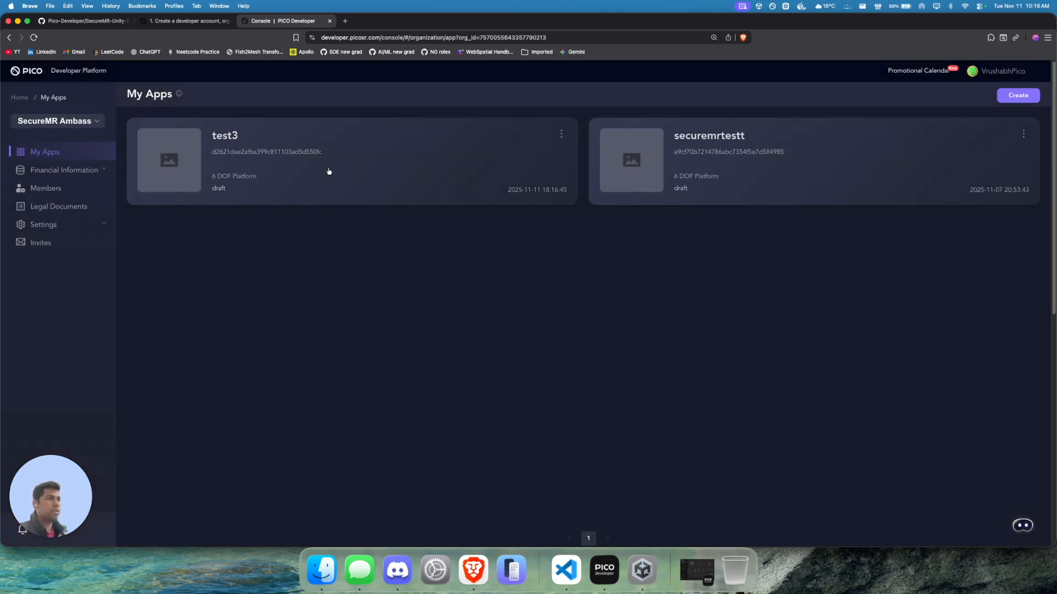
left_click(225, 136)
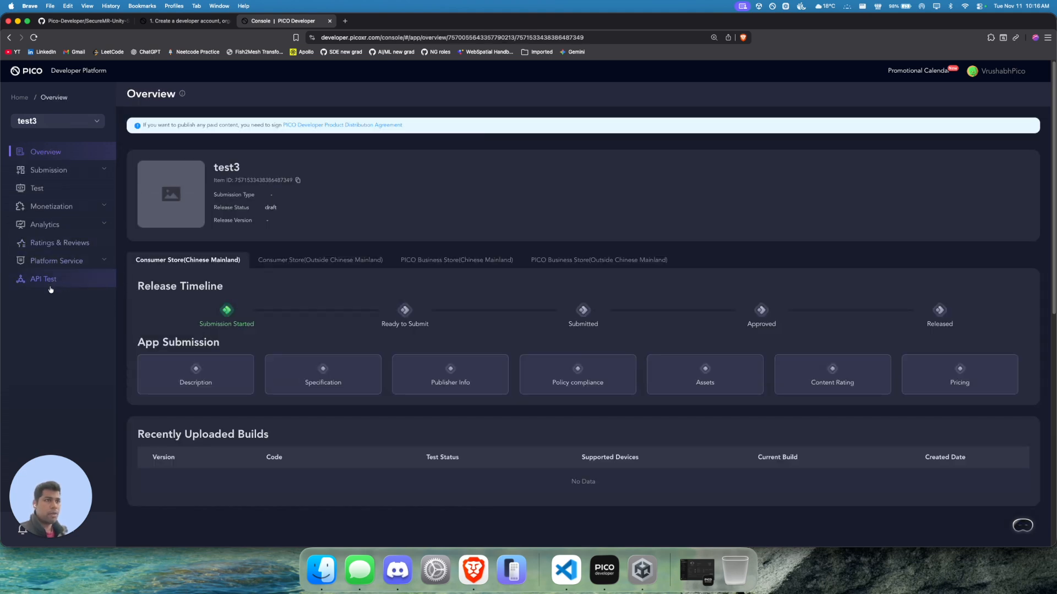
left_click(46, 282)
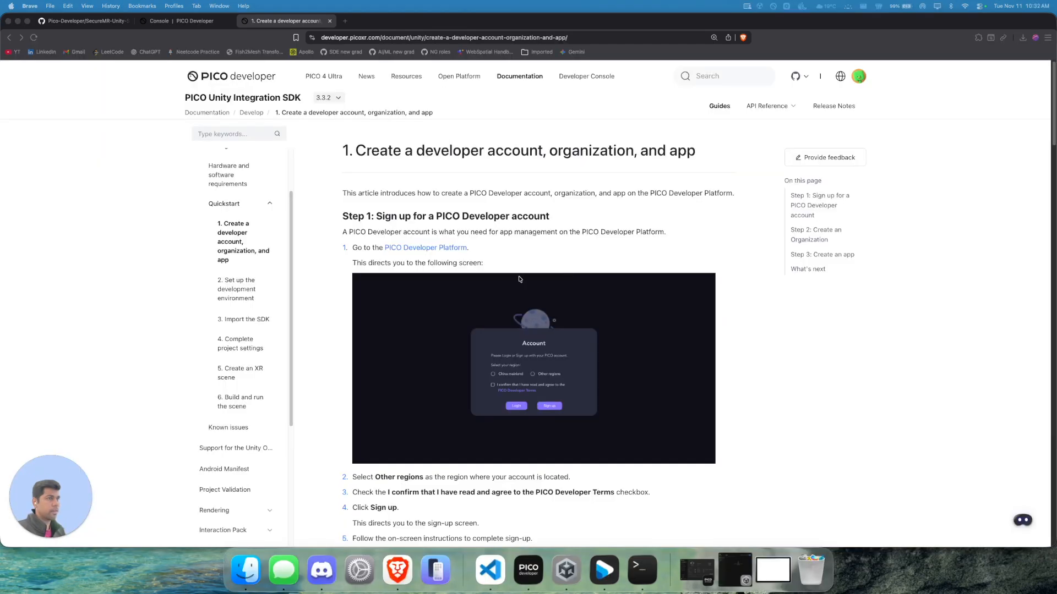
Review the PICO 4 Ultra series instructions in the development environment guide, open the Unity download page, and switch to Unity Hub
left_click(252, 291)
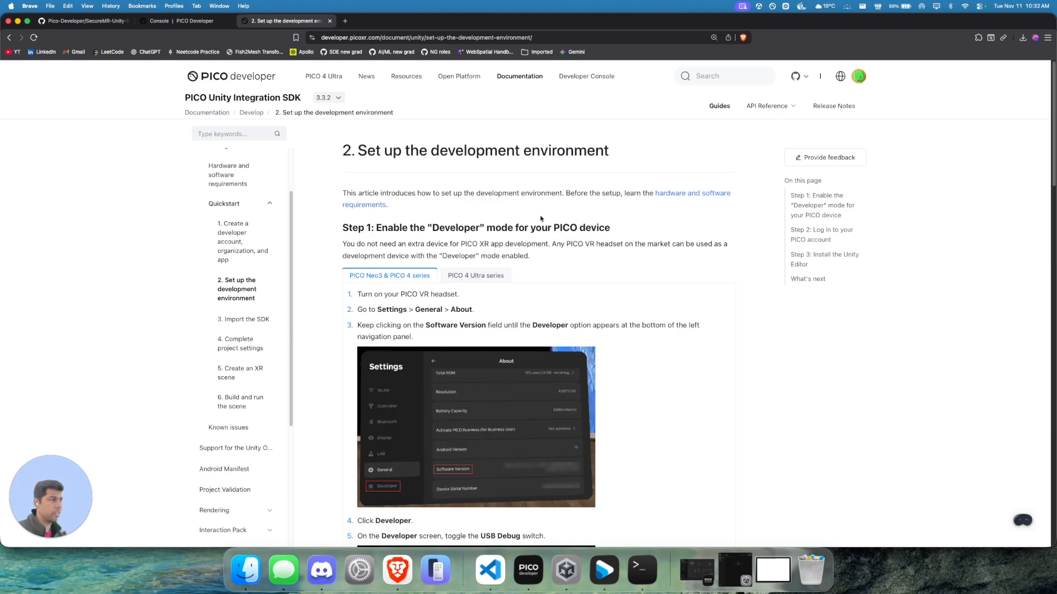
left_click(489, 276)
scroll(483, 332, "down", 5)
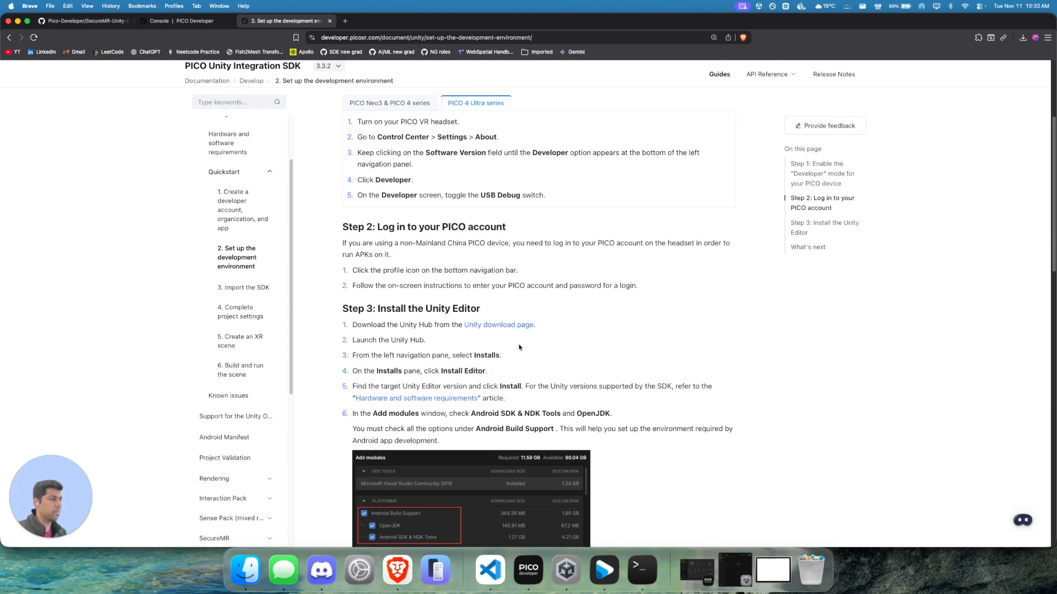
left_click(502, 290)
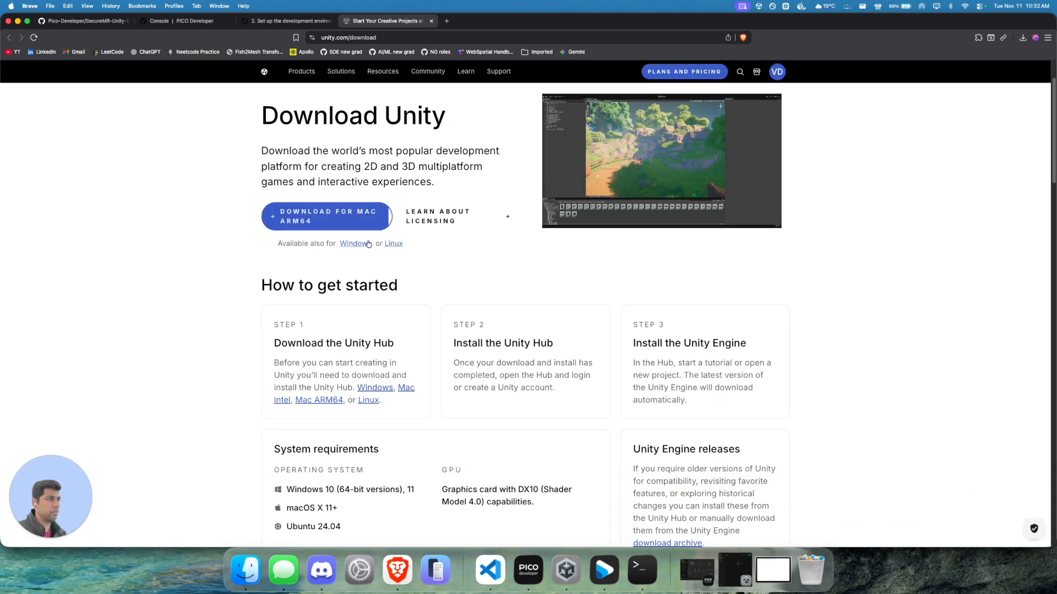
left_click(736, 570)
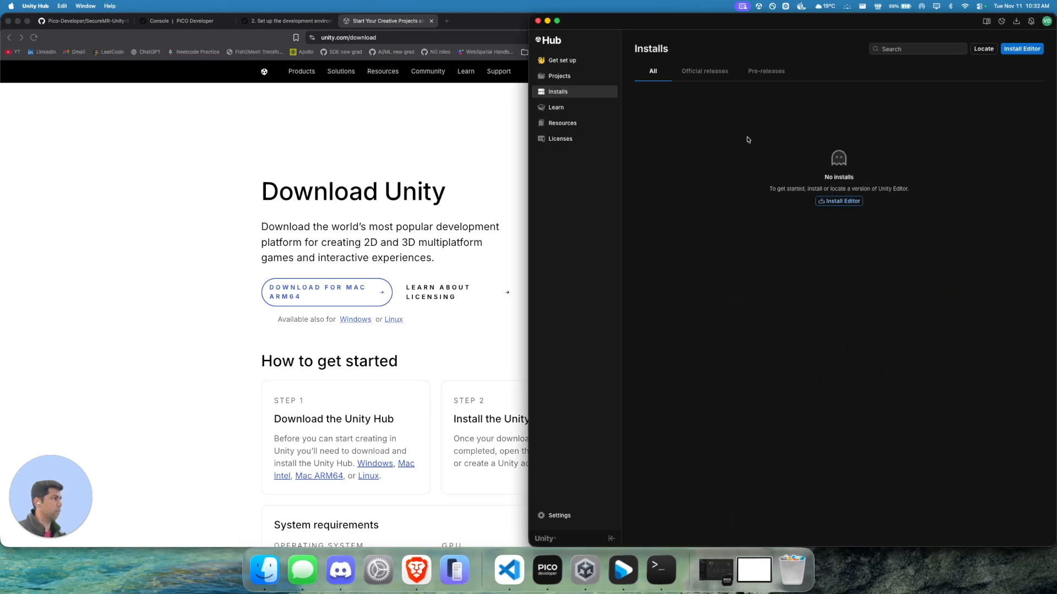
Return to the browser and copy the HTTPS clone URL of the SecureMR-Unity-Sample repository on GitHub
left_click(445, 132)
left_click(88, 21)
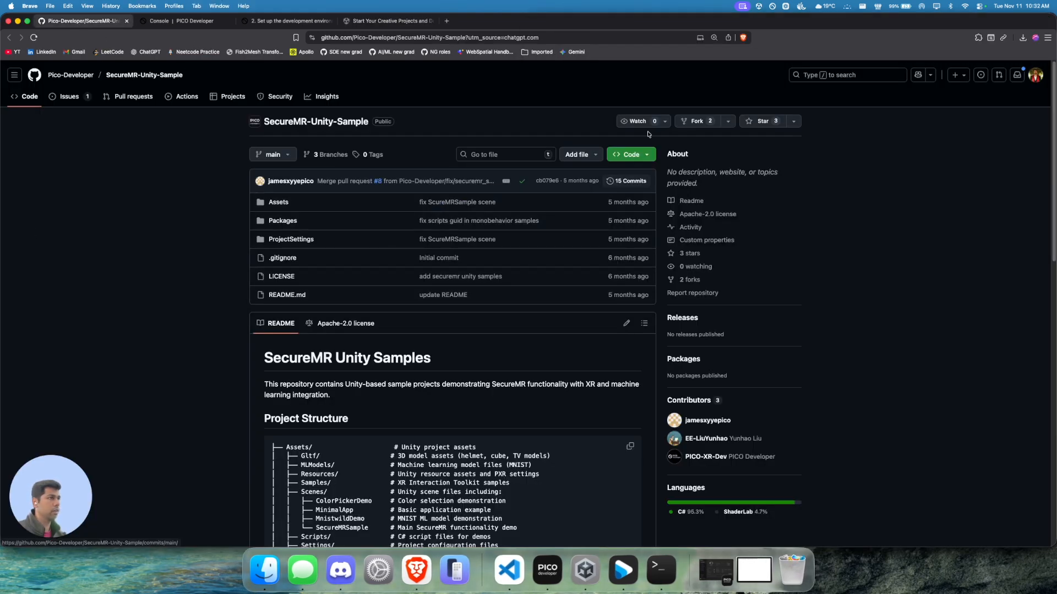
left_click(648, 155)
left_click(641, 235)
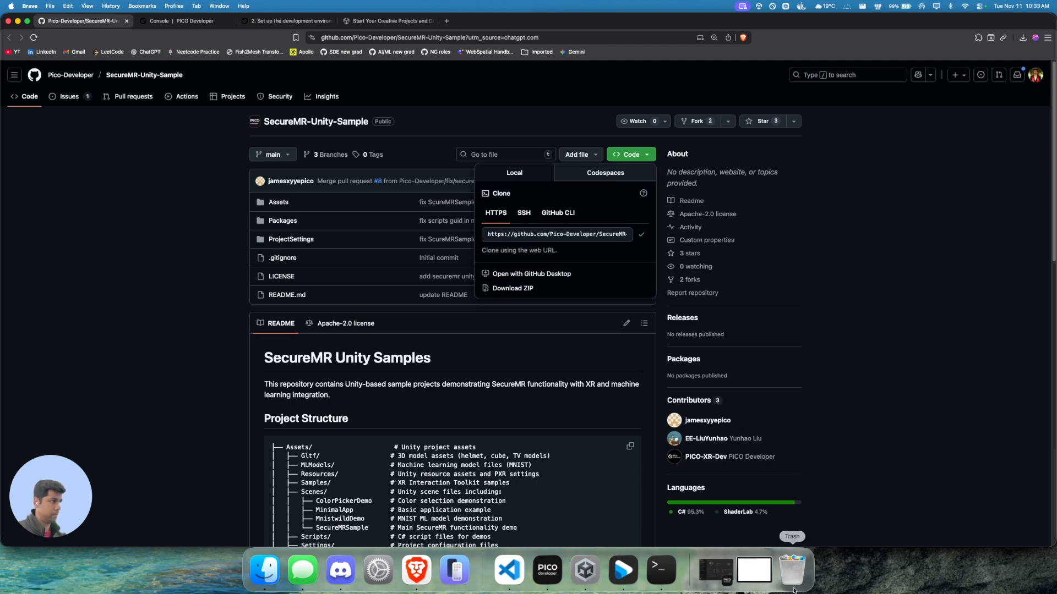
Switch to Terminal and run git clone with the copied SecureMR-Unity-Sample repository URL in the Desktop folder
left_click(754, 570)
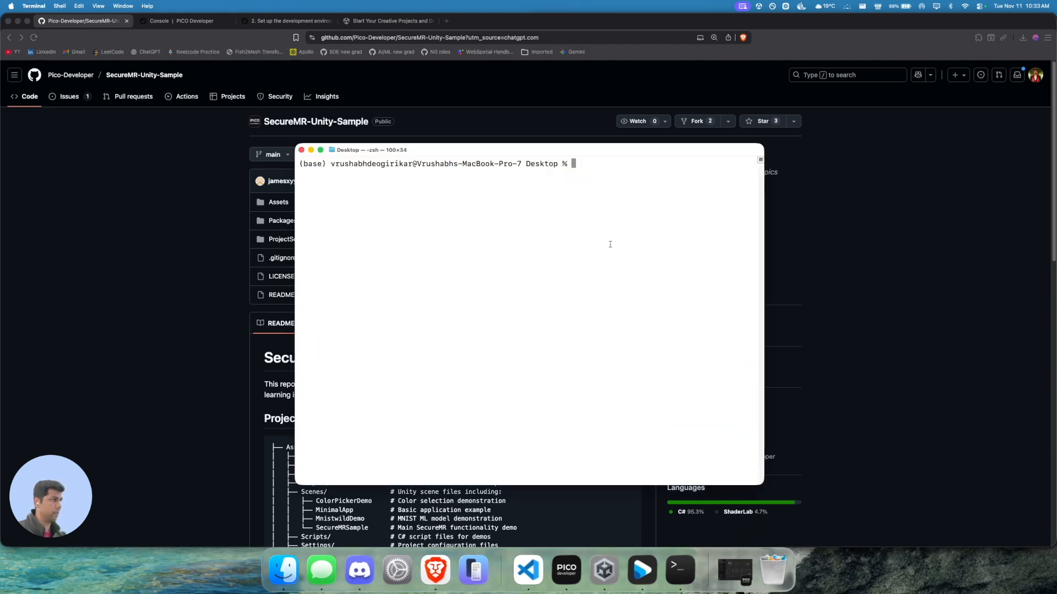
type("git clone")
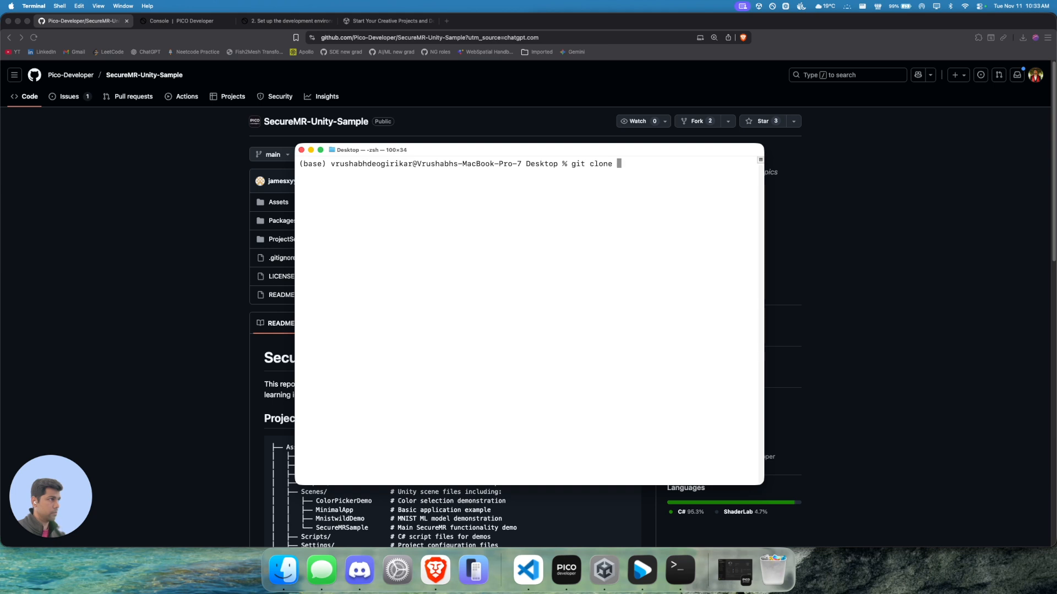
key("super+v")
key("Return")
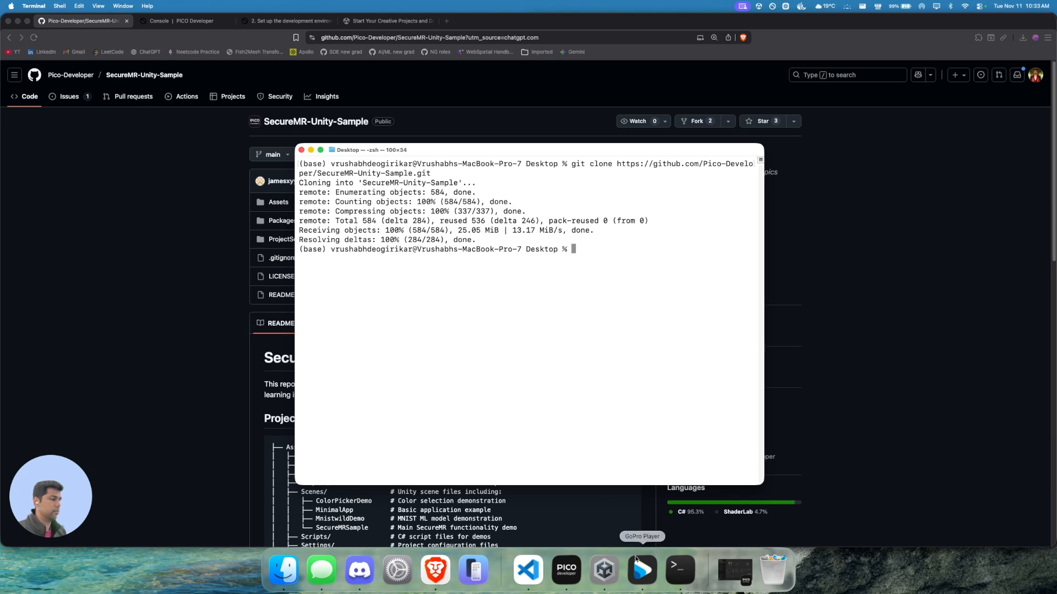
Switch to Unity Hub and add the SecureMR-Unity-Sample project from the Desktop folder on disk
left_click(604, 570)
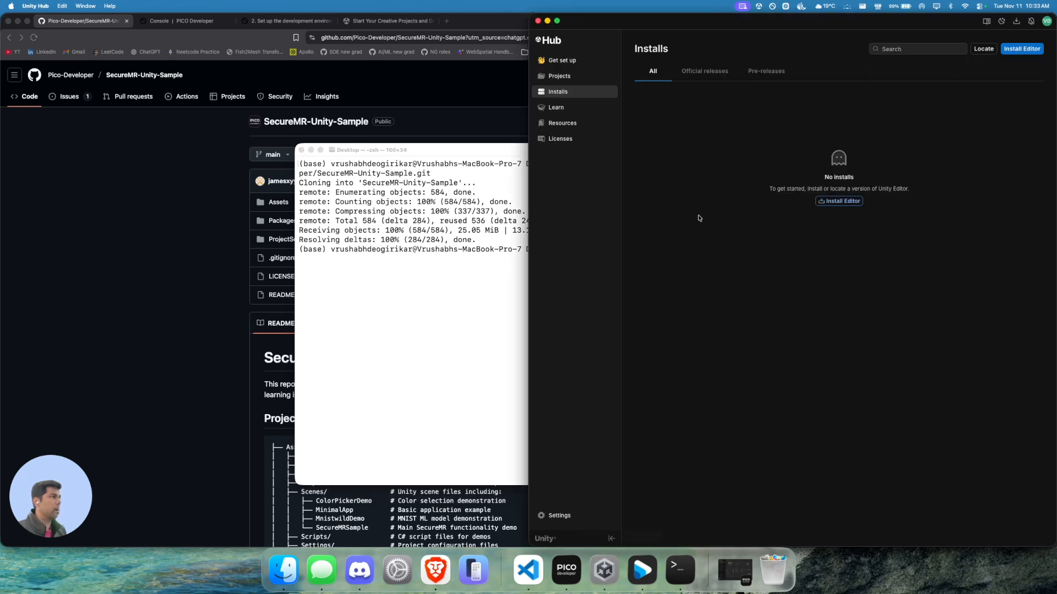
left_click(551, 77)
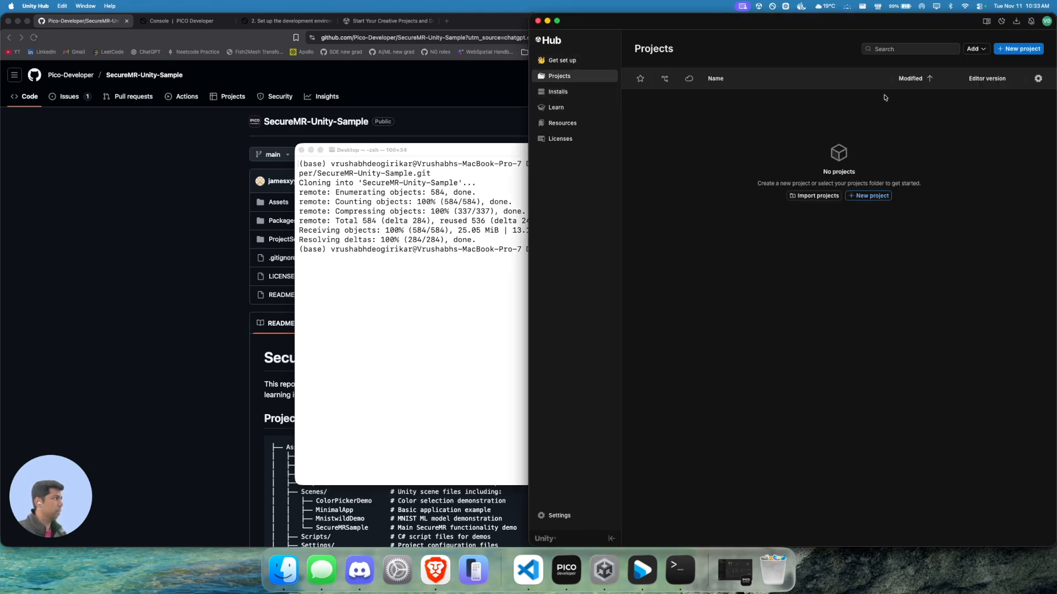
left_click(973, 48)
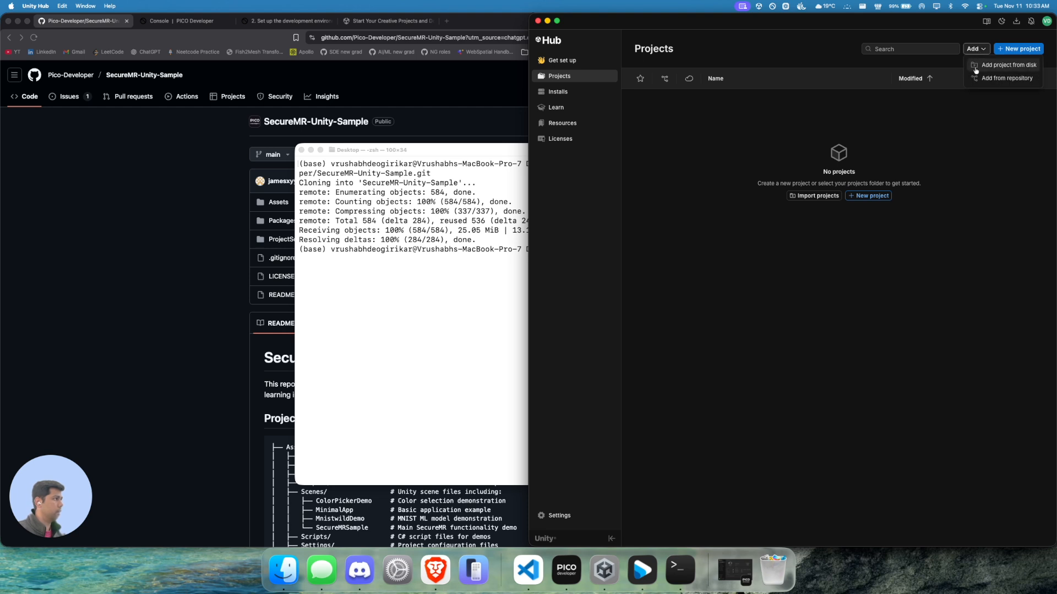
left_click(975, 68)
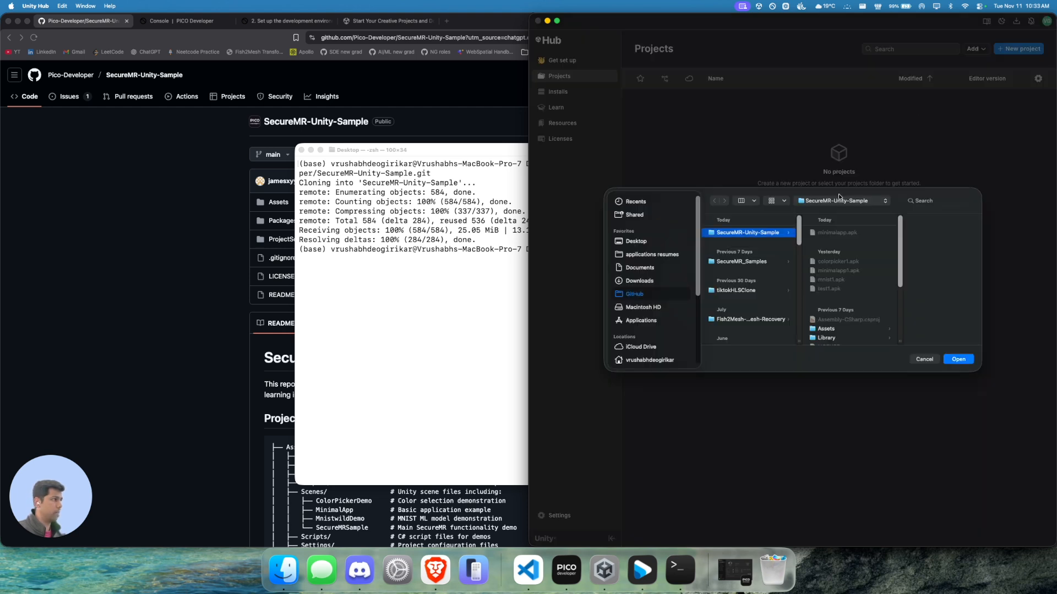
left_click(647, 244)
left_click(718, 233)
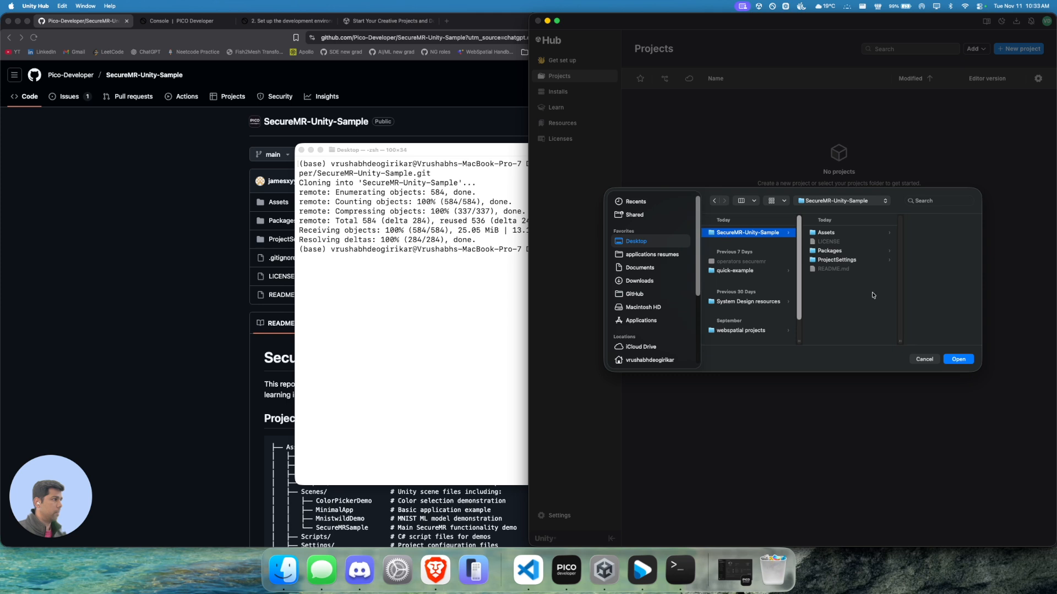
left_click(958, 359)
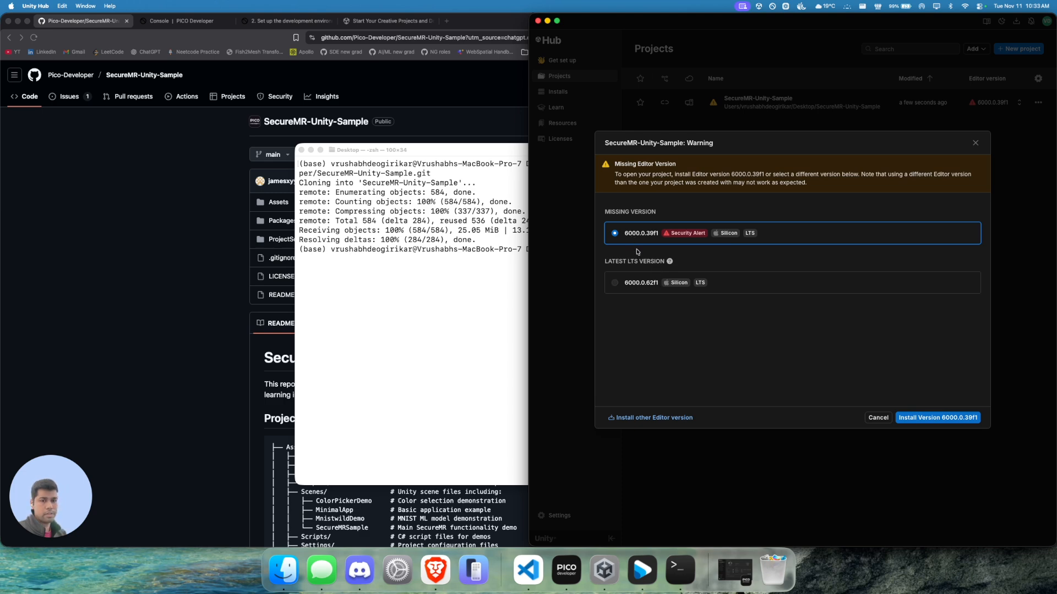
Check the repository README's requirements and install Unity 6000.0.39f1 with Android Build Support, OpenJDK and Android SDK & NDK Tools, accepting the license terms
left_click(130, 271)
scroll(165, 283, "down", 15)
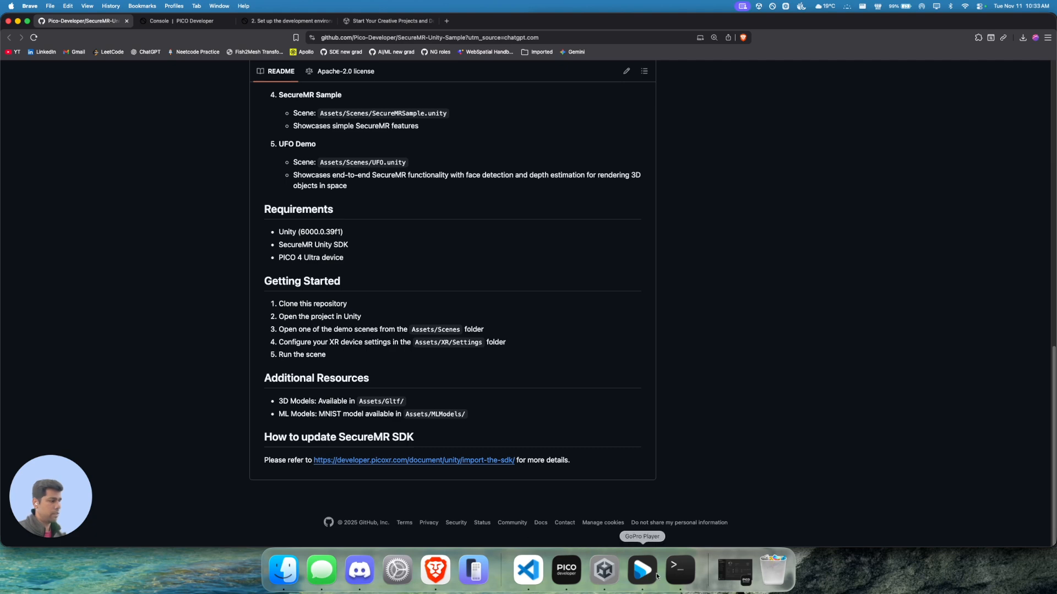
left_click(604, 569)
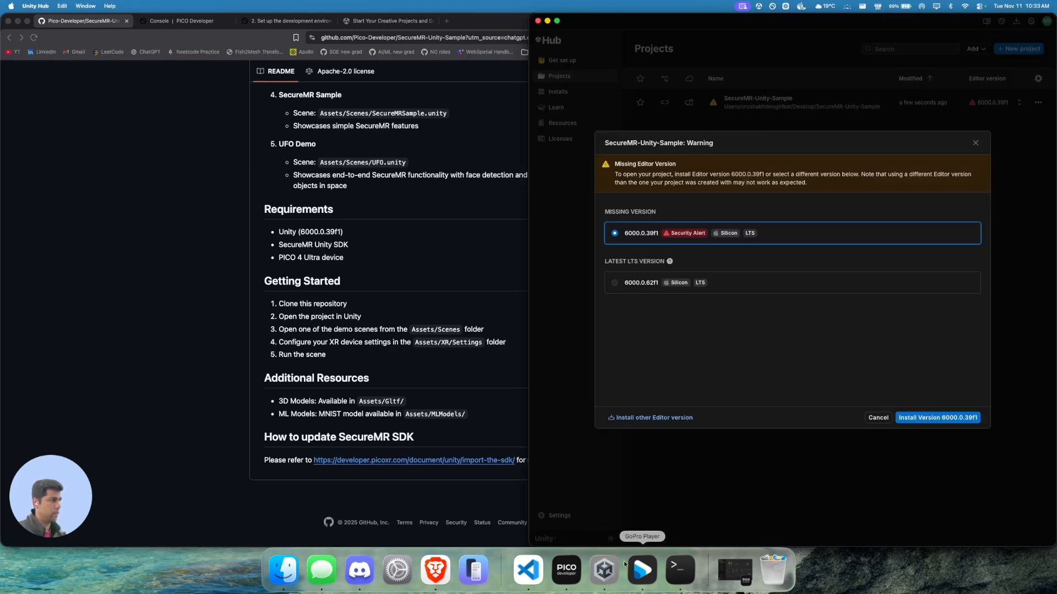
left_click(939, 418)
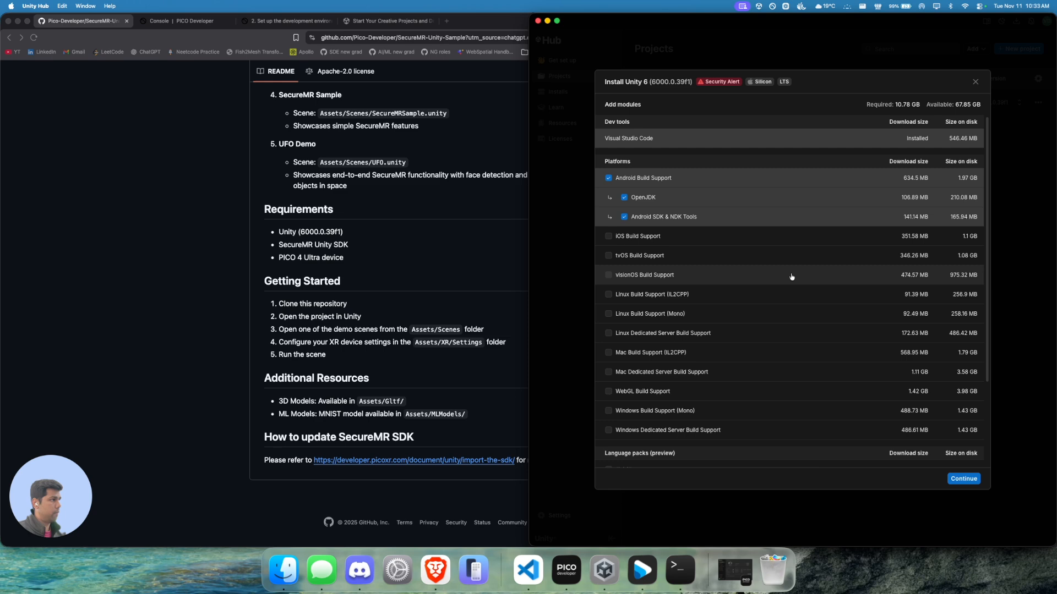
left_click(964, 479)
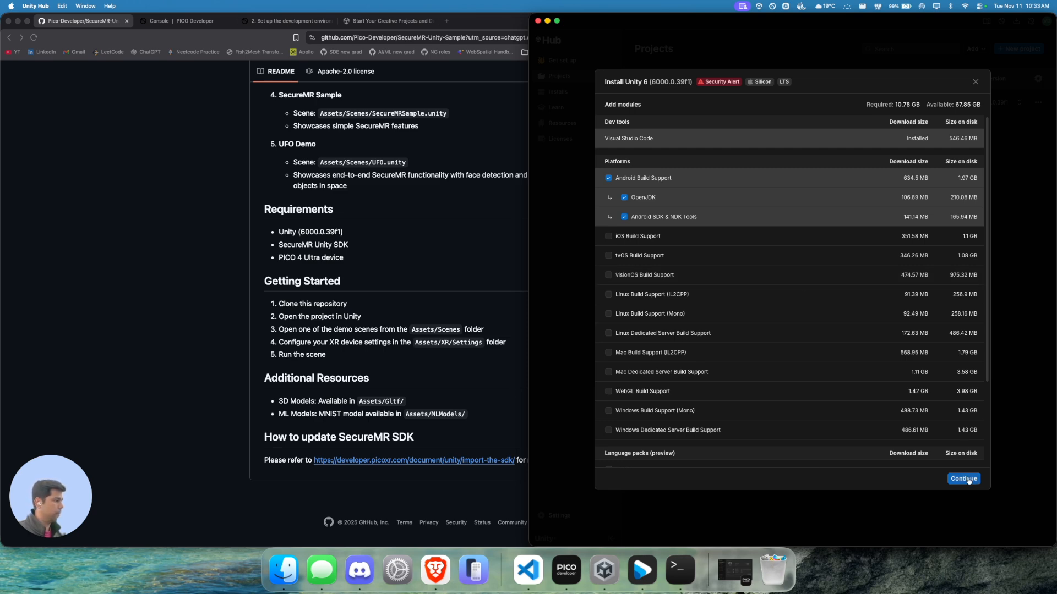
left_click(650, 457)
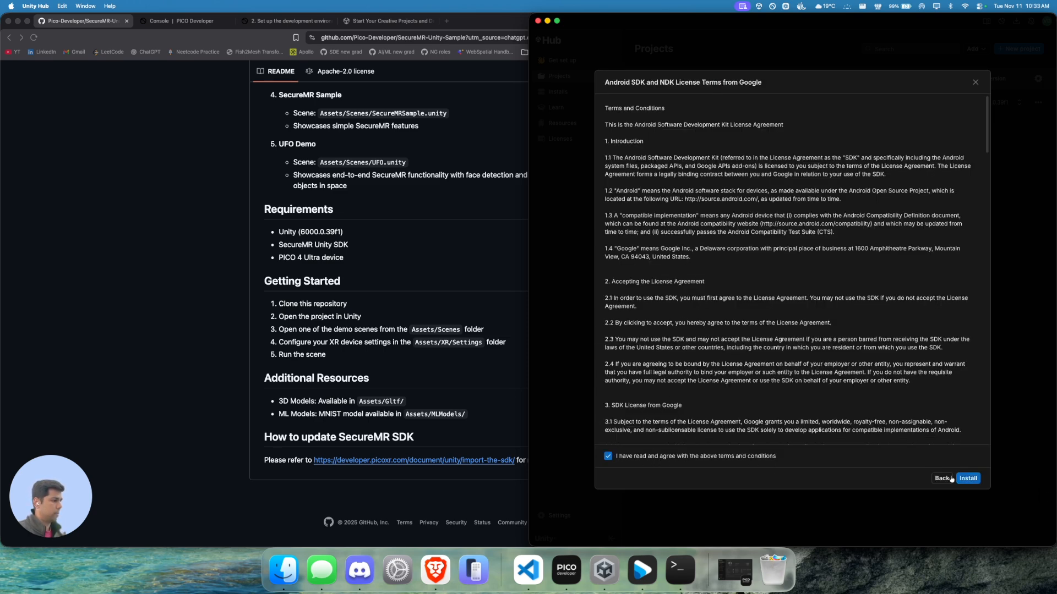
left_click(973, 478)
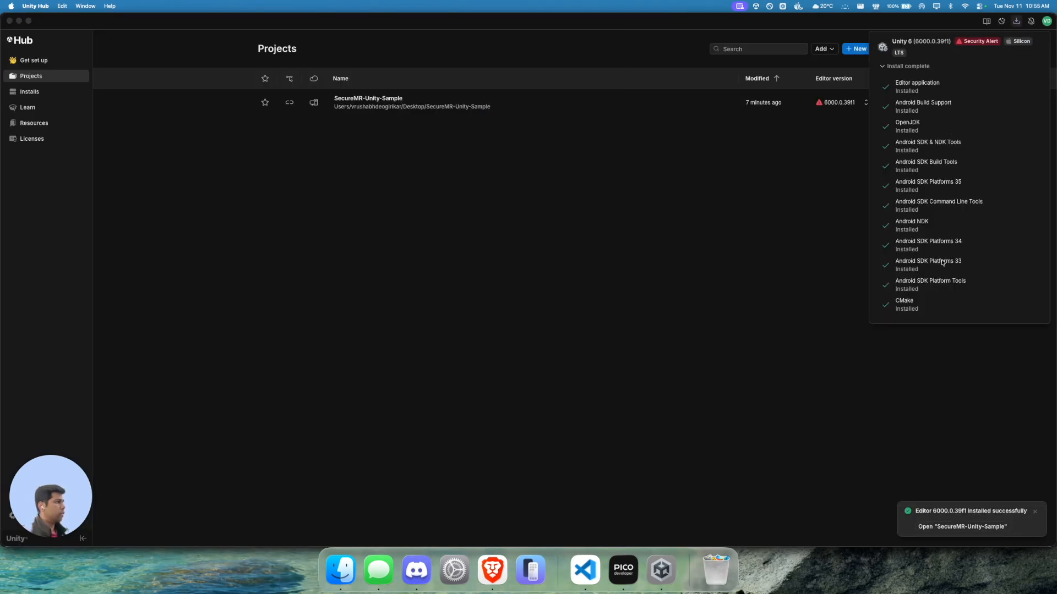
Switch to the browser's Import the SDK guide, open its Download link in a new tab, and show the PICO Resources page
left_click(497, 575)
left_click(275, 25)
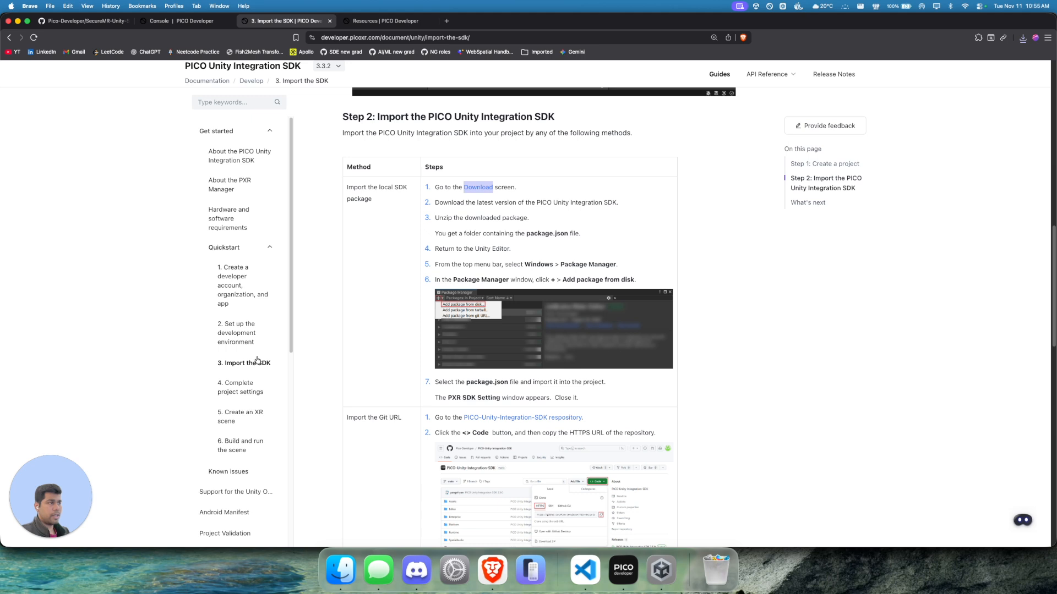
right_click(481, 187)
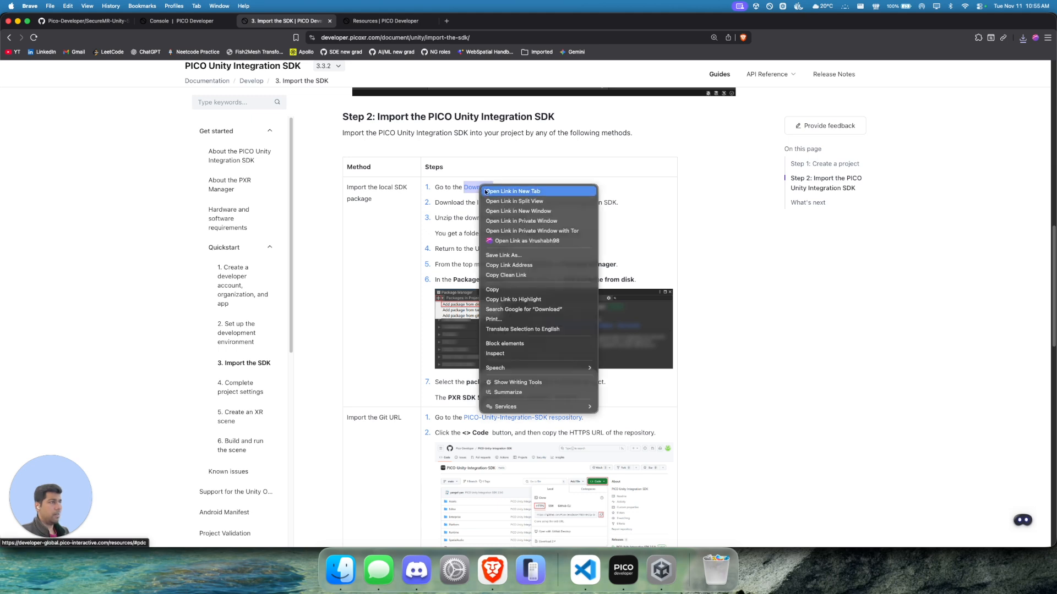
left_click(494, 192)
left_click(413, 22)
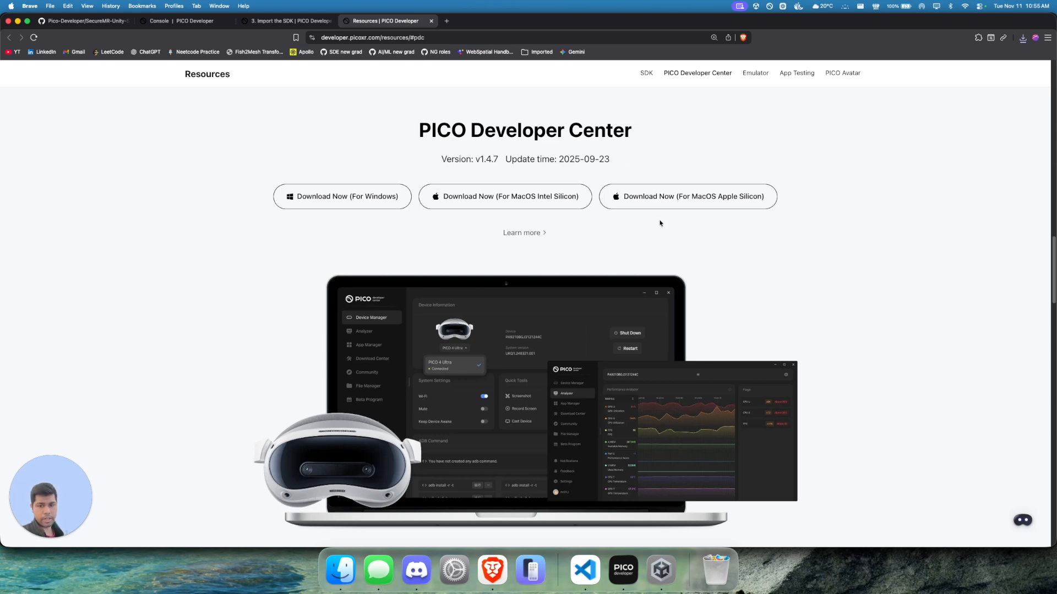
Download the PICO Unity Integration SDK v3.3.2 from the Resources page, agreeing to its terms and saving the zip
scroll(692, 330, "up", 10)
scroll(690, 333, "up", 5)
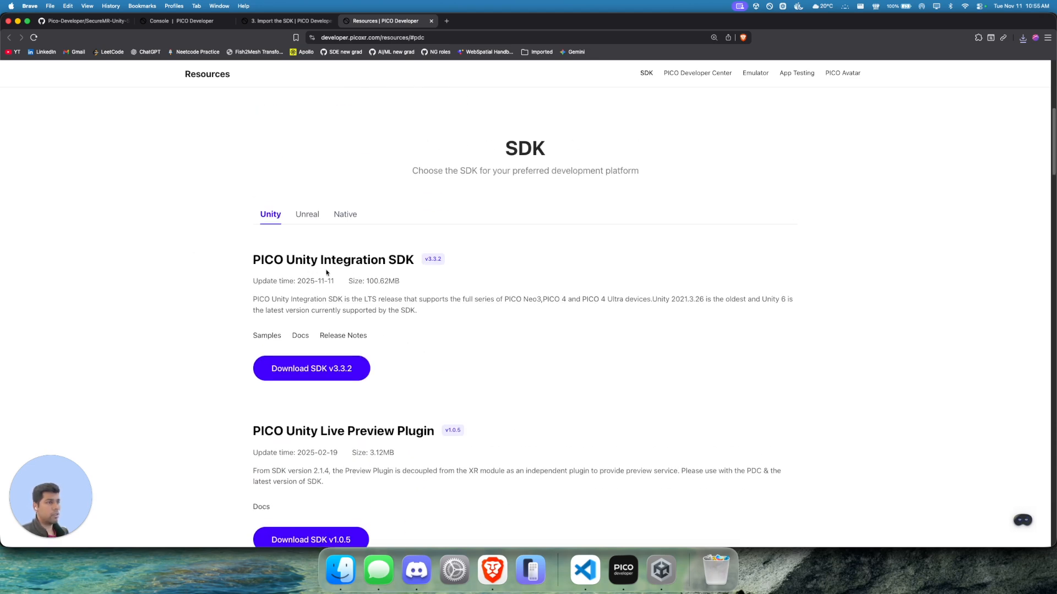
left_click(312, 369)
left_click(583, 490)
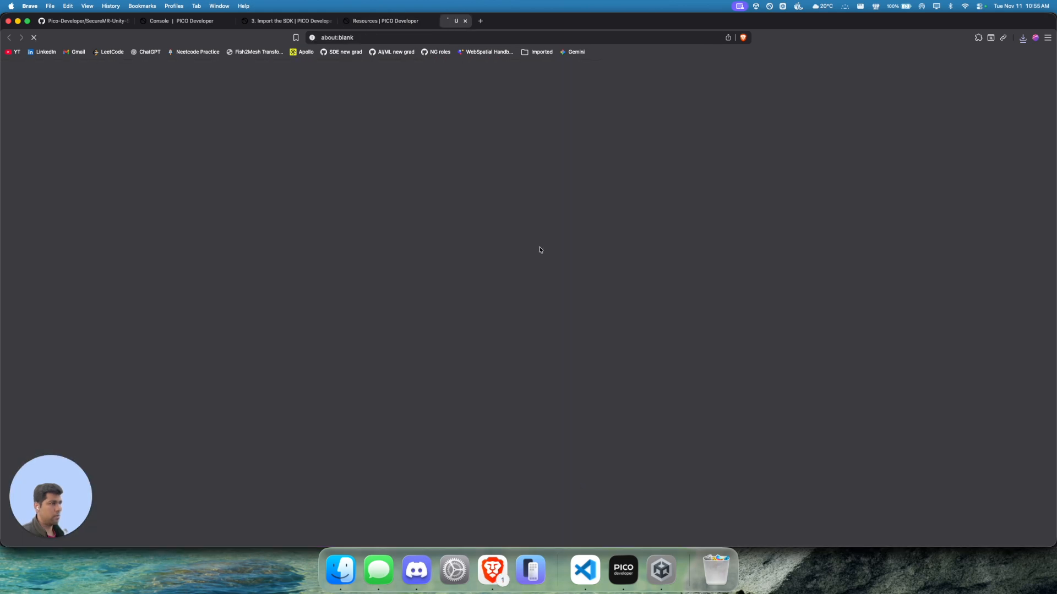
key("Return")
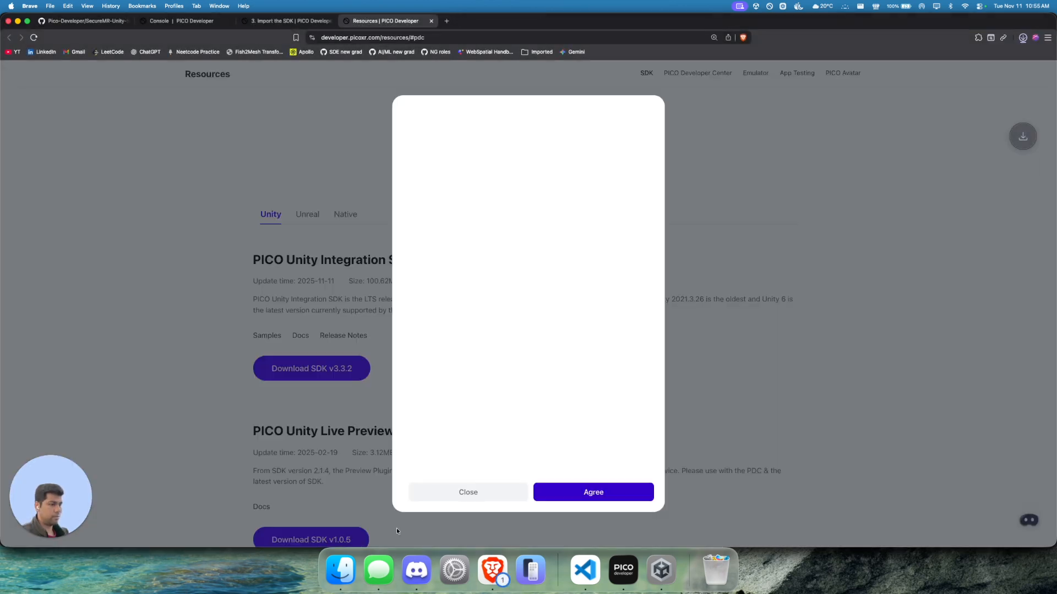
Switch to Finder, extract the PICO Unity Integration SDK zip in Downloads, and locate package.json inside the extracted folder
left_click(348, 559)
double_click(416, 269)
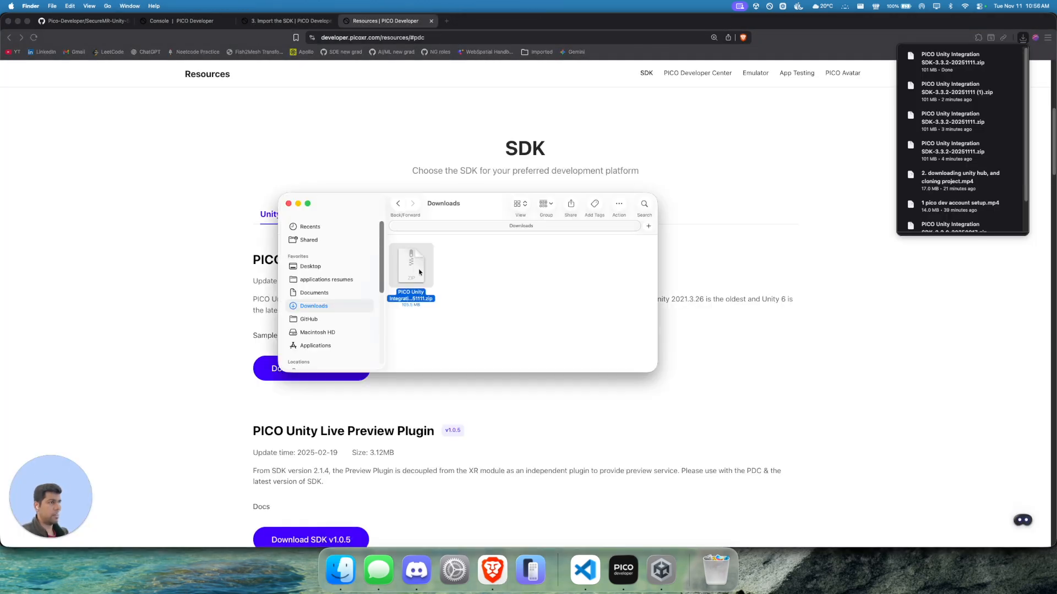
left_click(414, 268)
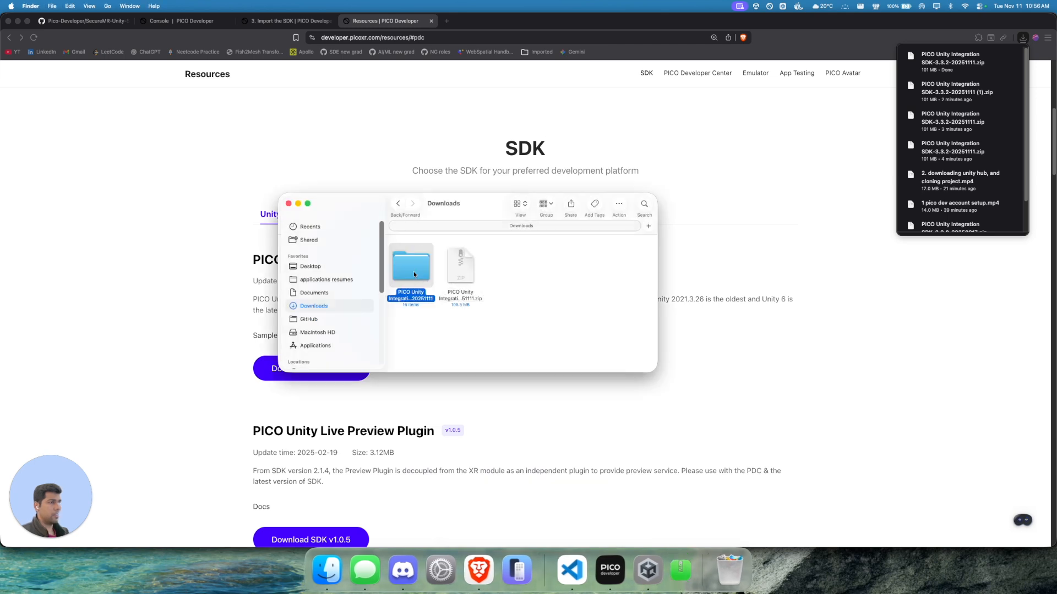
double_click(414, 269)
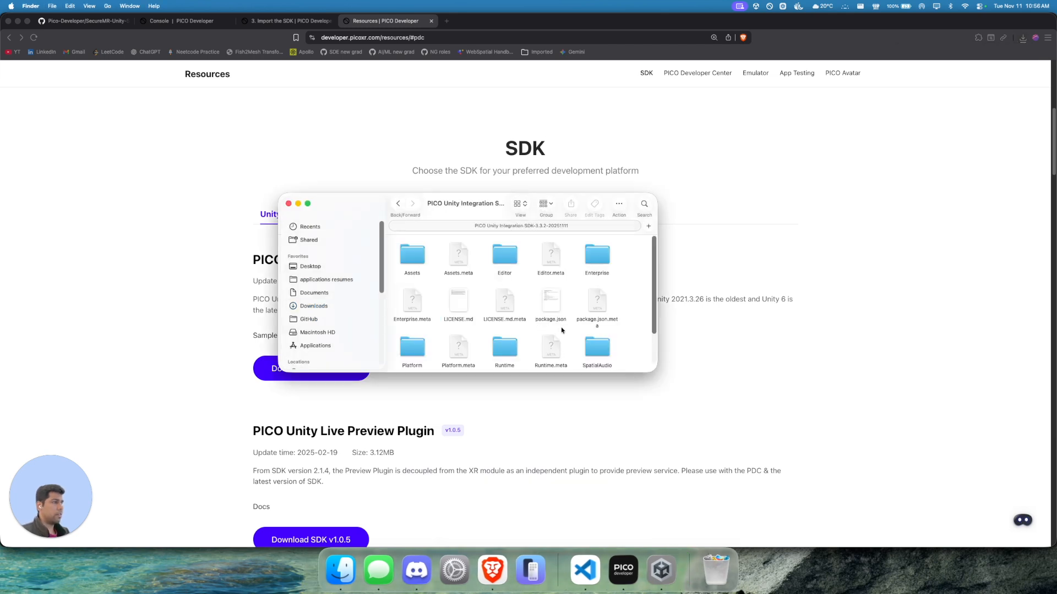
scroll(561, 330, "down", 1)
left_click(547, 300)
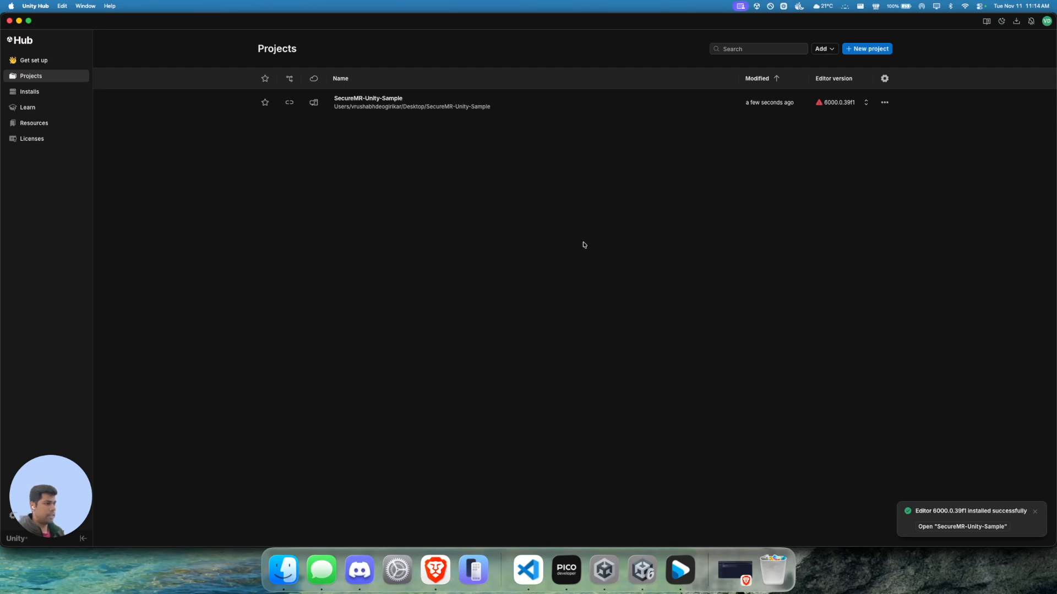
Switch to the SecureMR-Unity-Sample project in the Unity editor and install the PICO Integration package from disk using package.json in the extracted SDK folder in Downloads
left_click(627, 589)
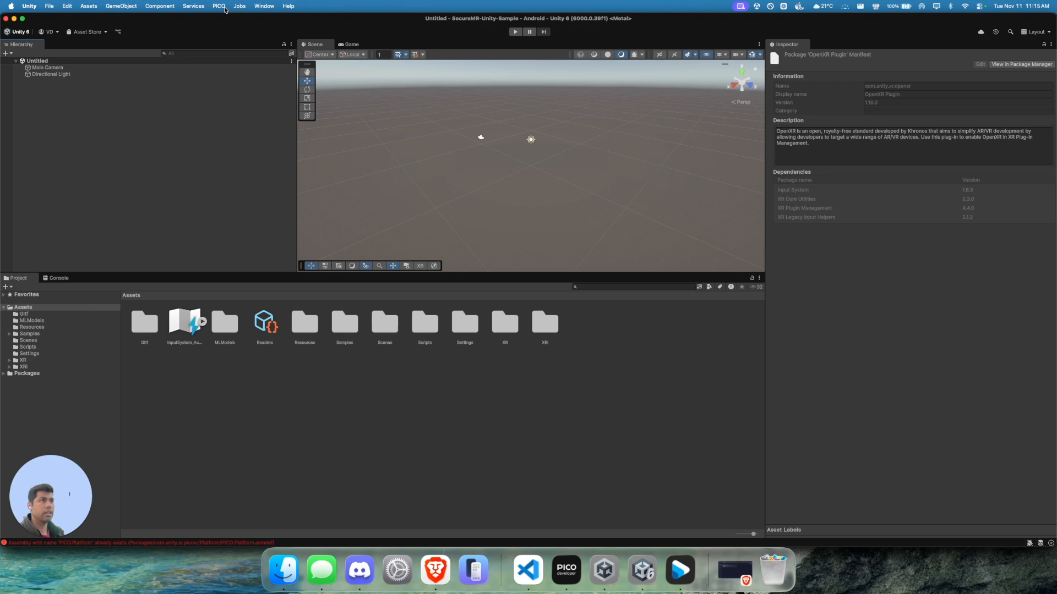
left_click(264, 6)
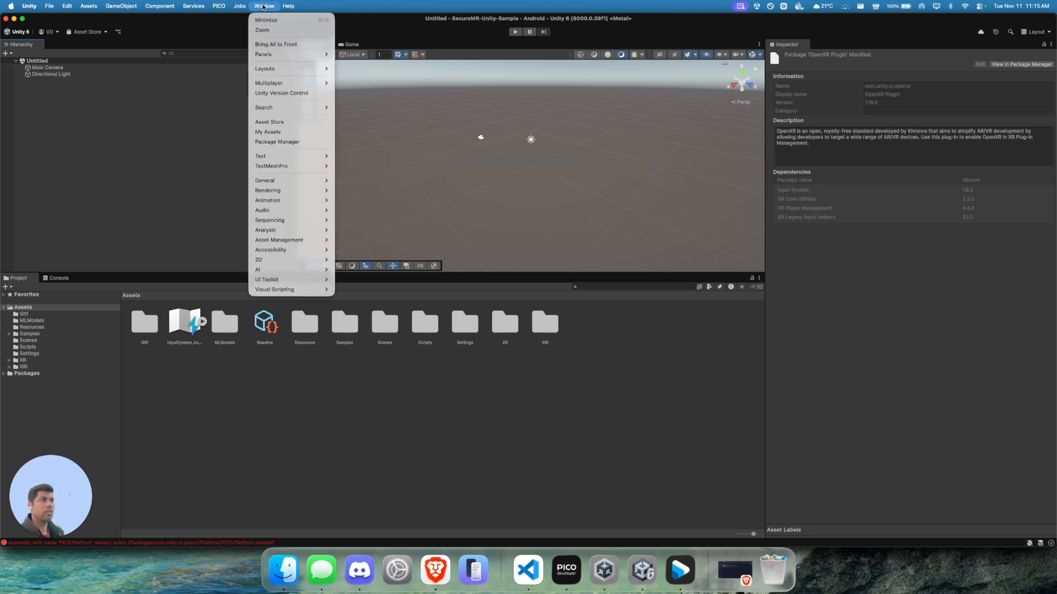
left_click(318, 144)
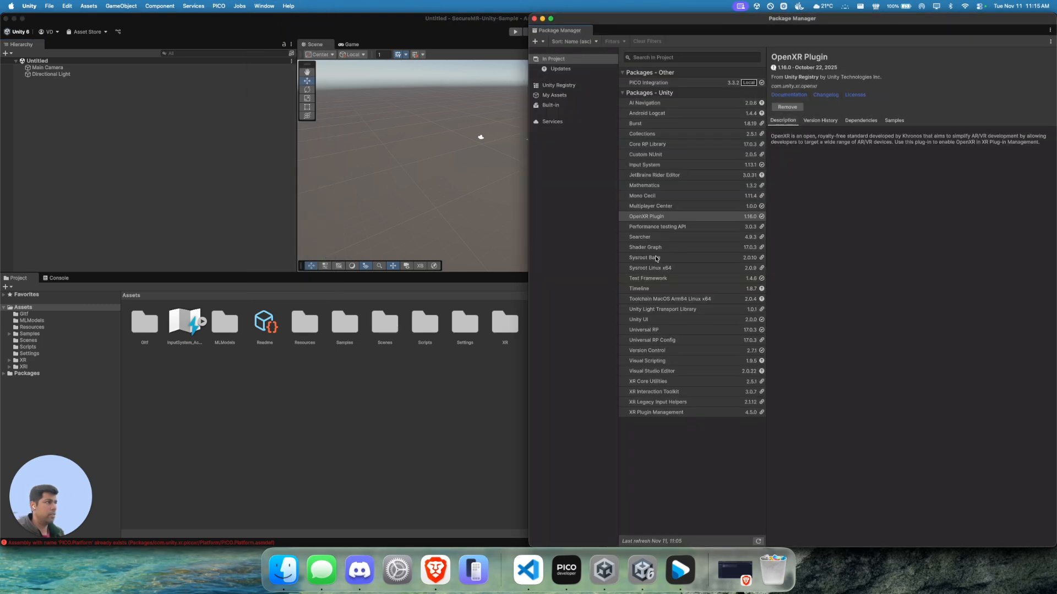
left_click(544, 42)
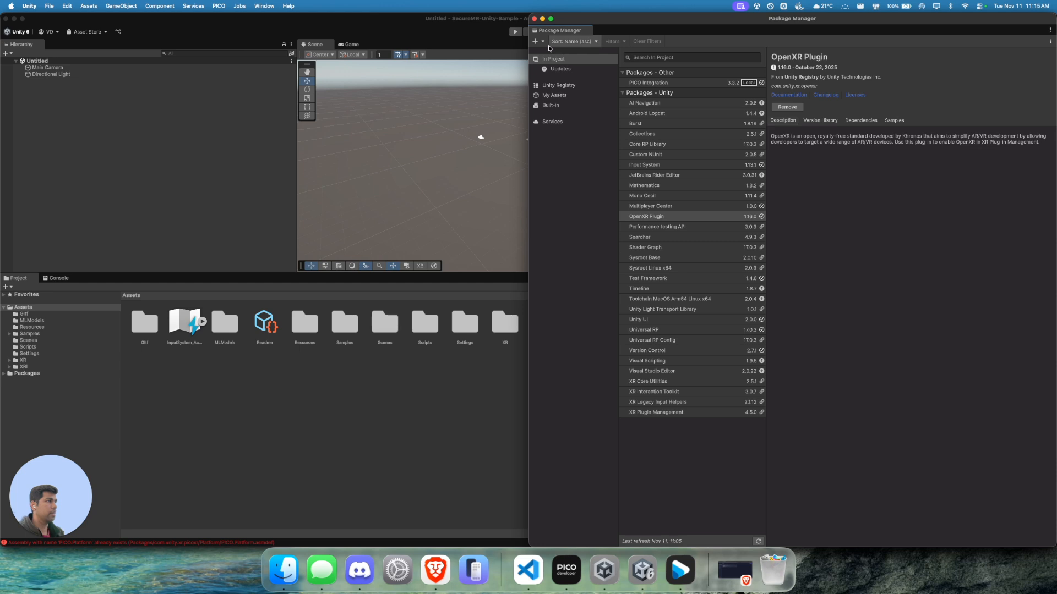
left_click(544, 43)
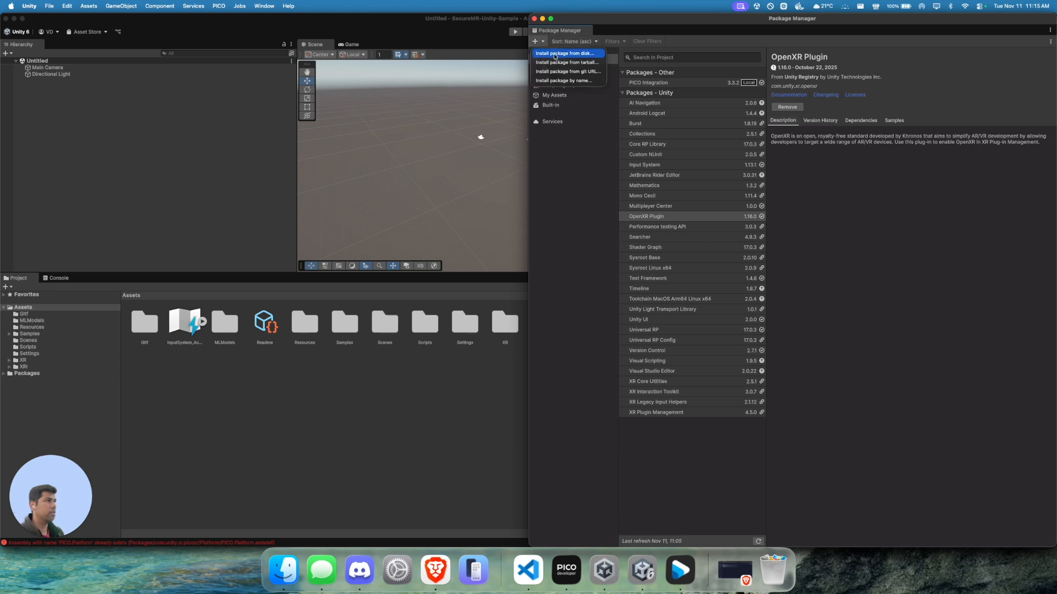
left_click(554, 53)
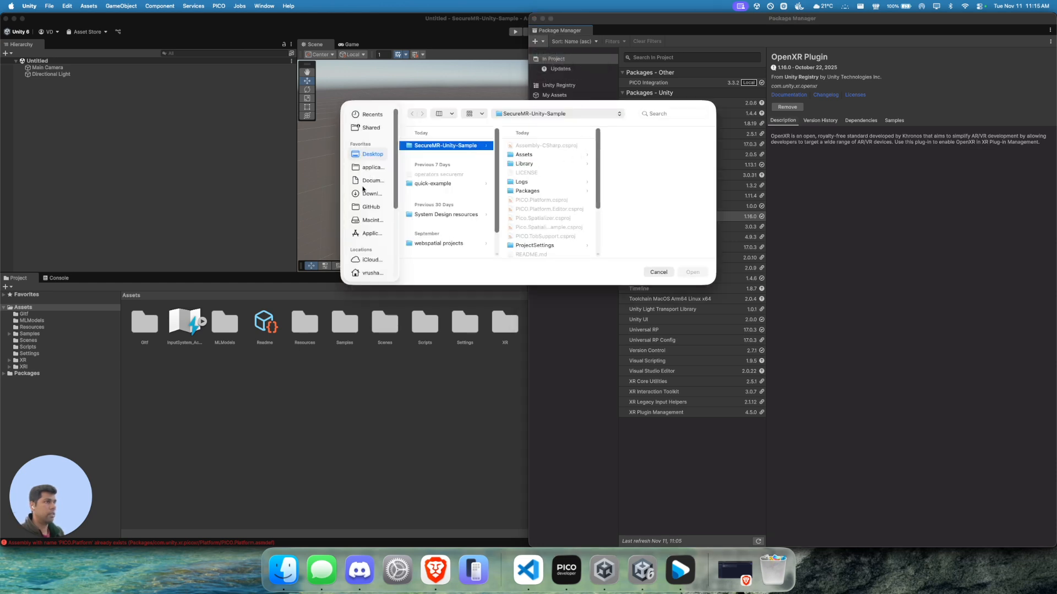
left_click(365, 194)
left_click(434, 146)
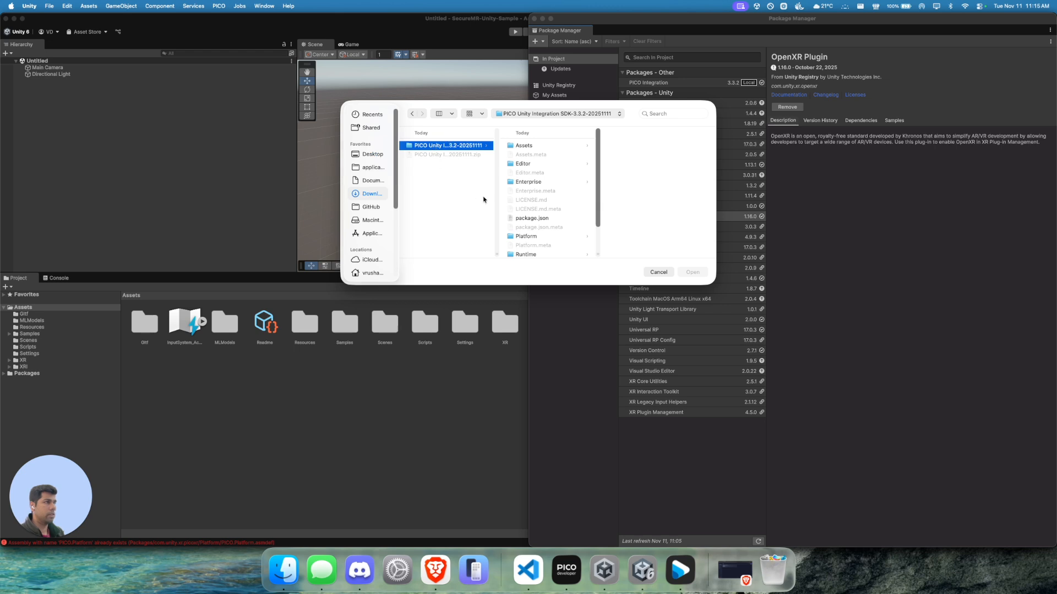
left_click(532, 219)
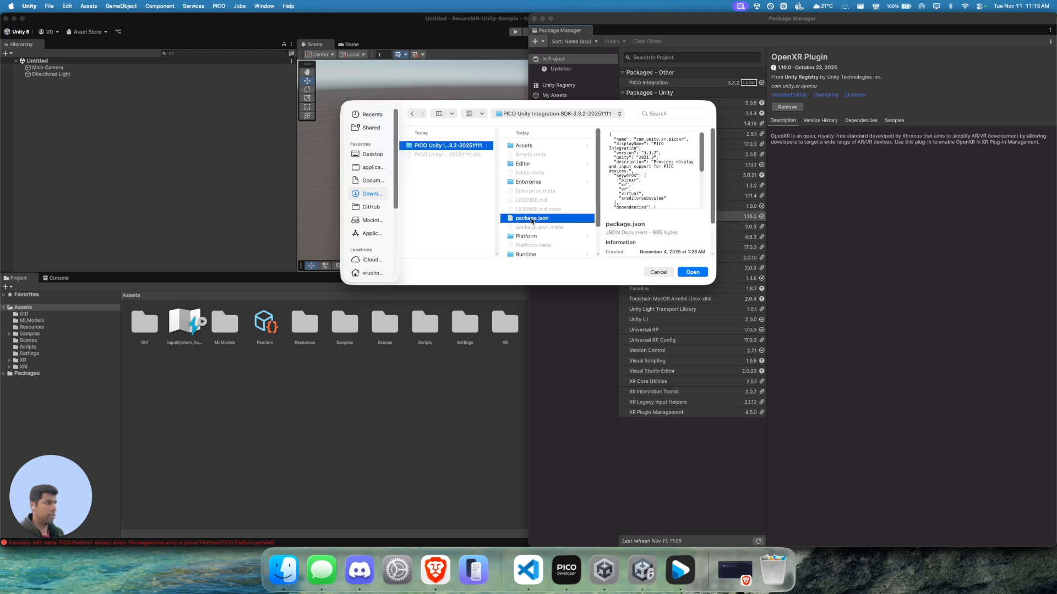
left_click(693, 272)
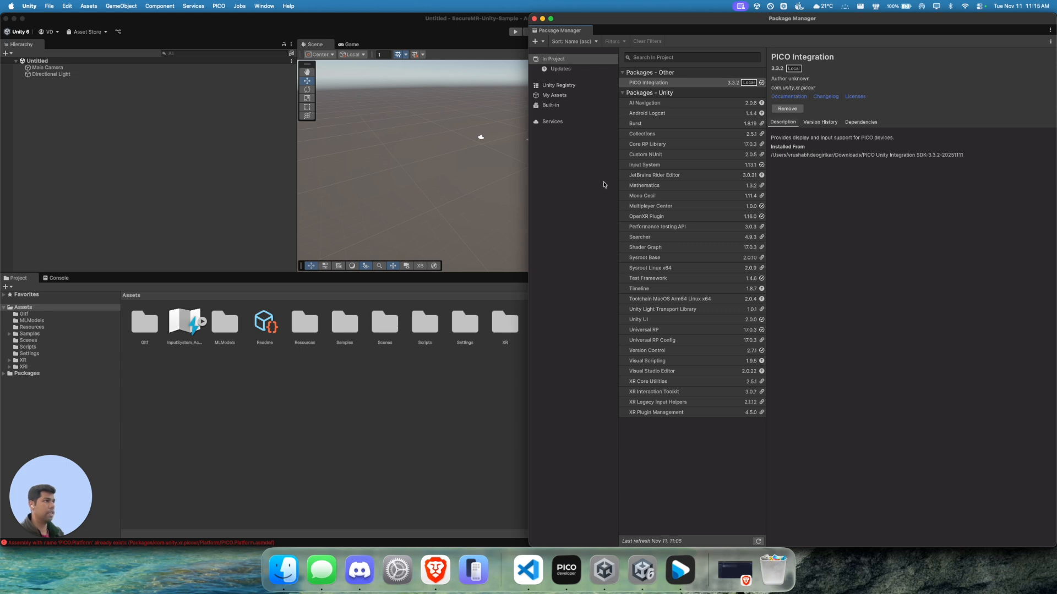
Review the required configuration items in the PICO Integration SDK window, including PICO XR plugin, build target and Android SDK version, and close it
left_click(219, 6)
left_click(237, 23)
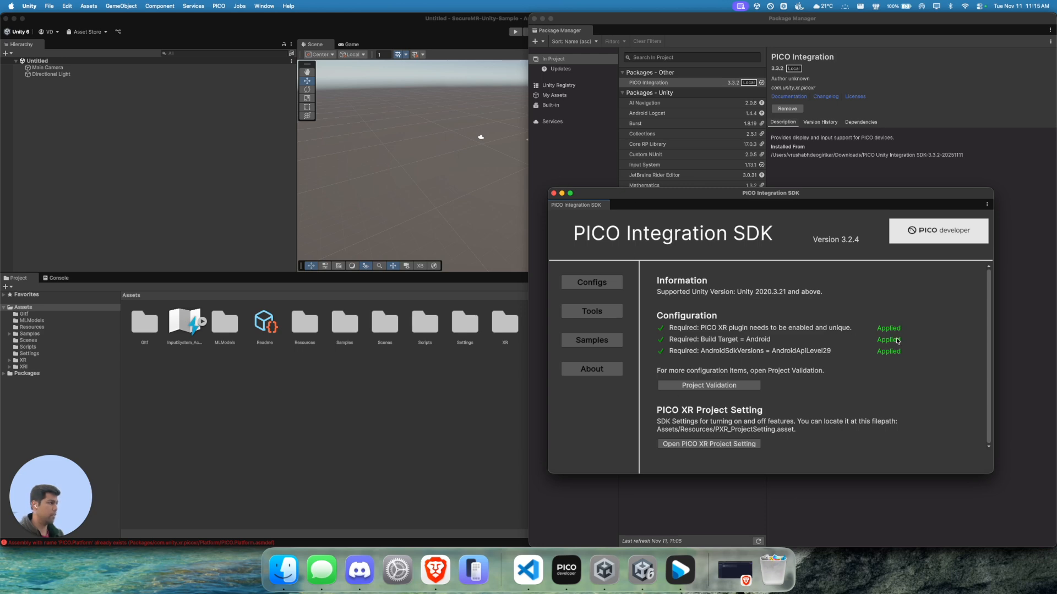
left_click(554, 193)
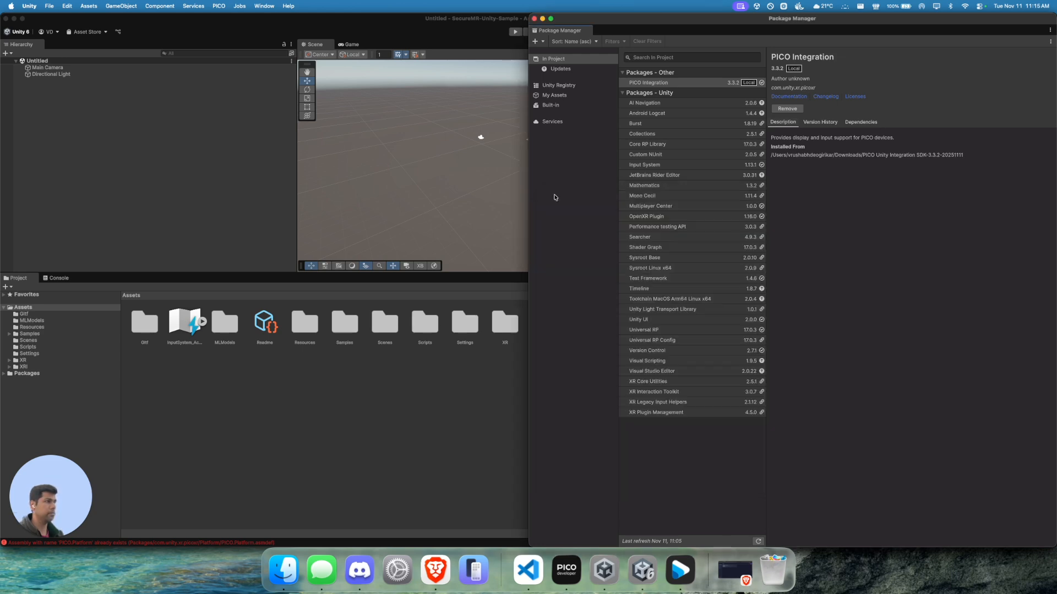
Install the OpenXR Plugin package by name with com.unity.xr.openxr in the Package Manager
left_click(541, 43)
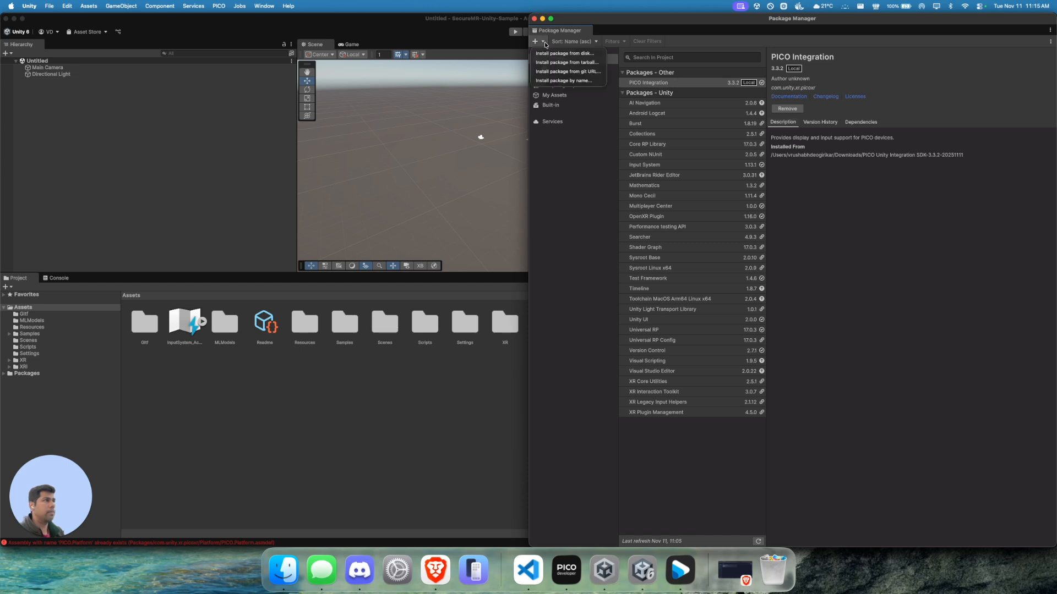
left_click(551, 82)
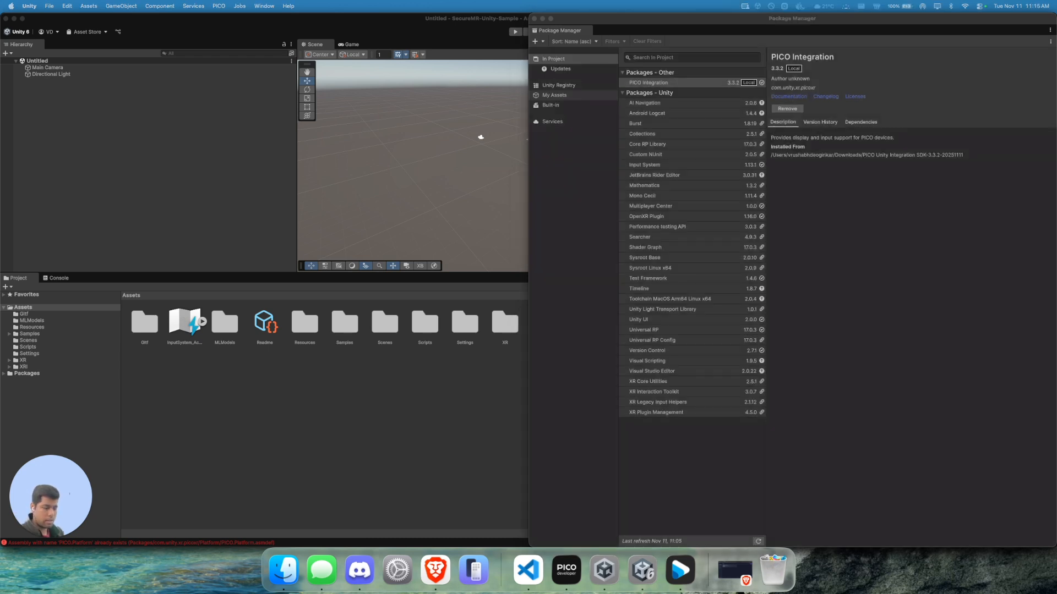
left_click(538, 42)
left_click(553, 81)
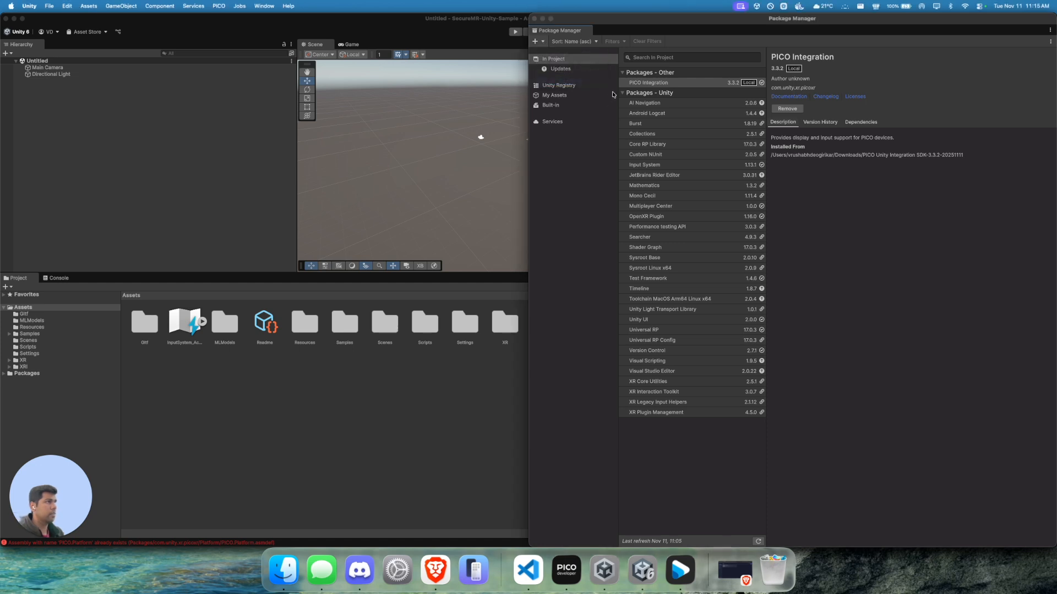
type("com.unity.xr.openxr")
left_click(646, 71)
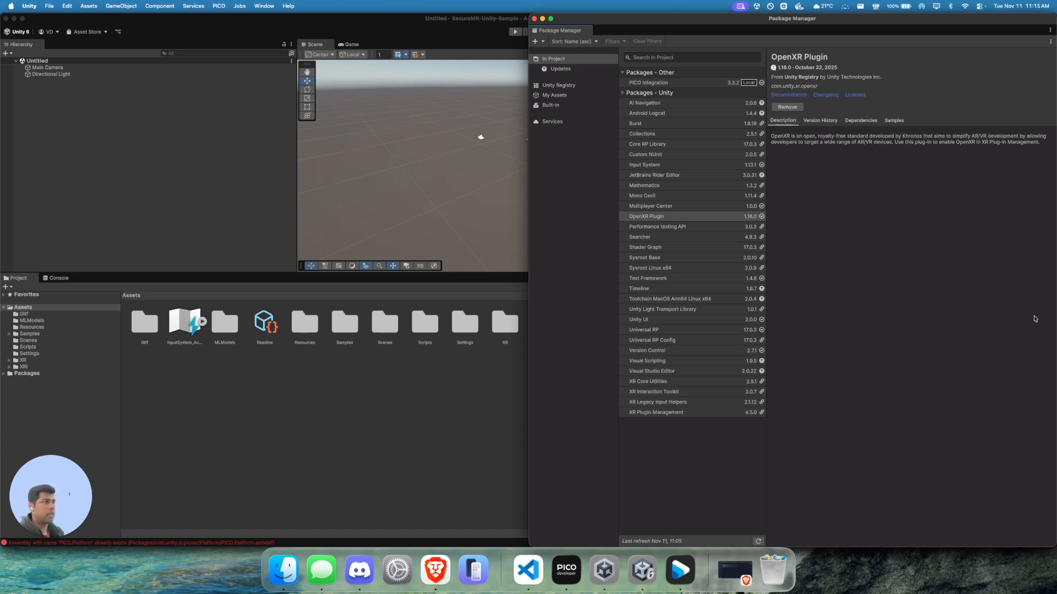
Examine the Android Player section of Project Settings, covering graphics API, minimum API level, scripting backend, target architecture and application entry point, and close it
left_click(582, 219)
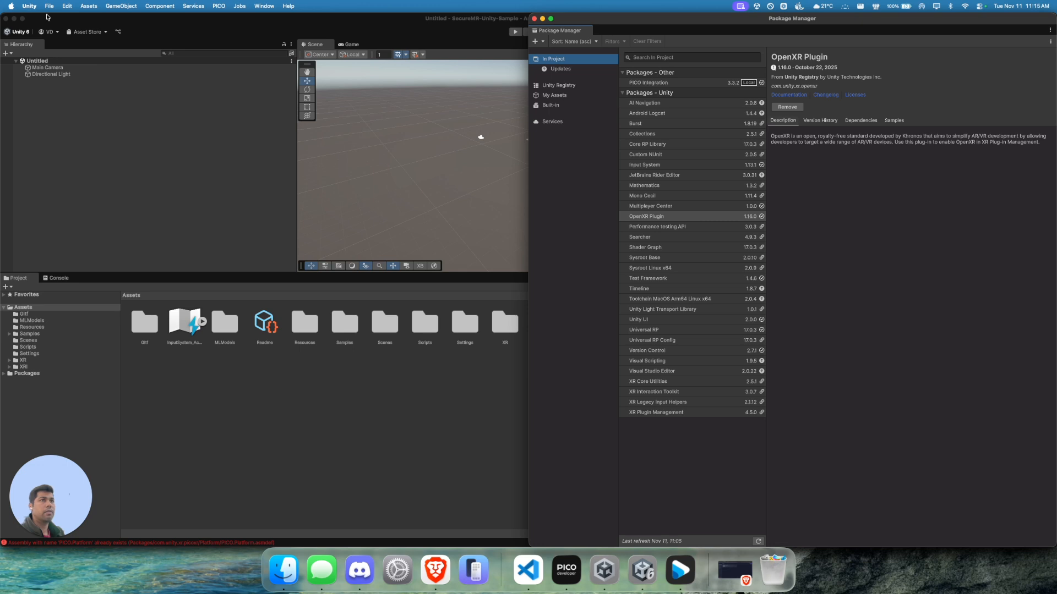
left_click(67, 6)
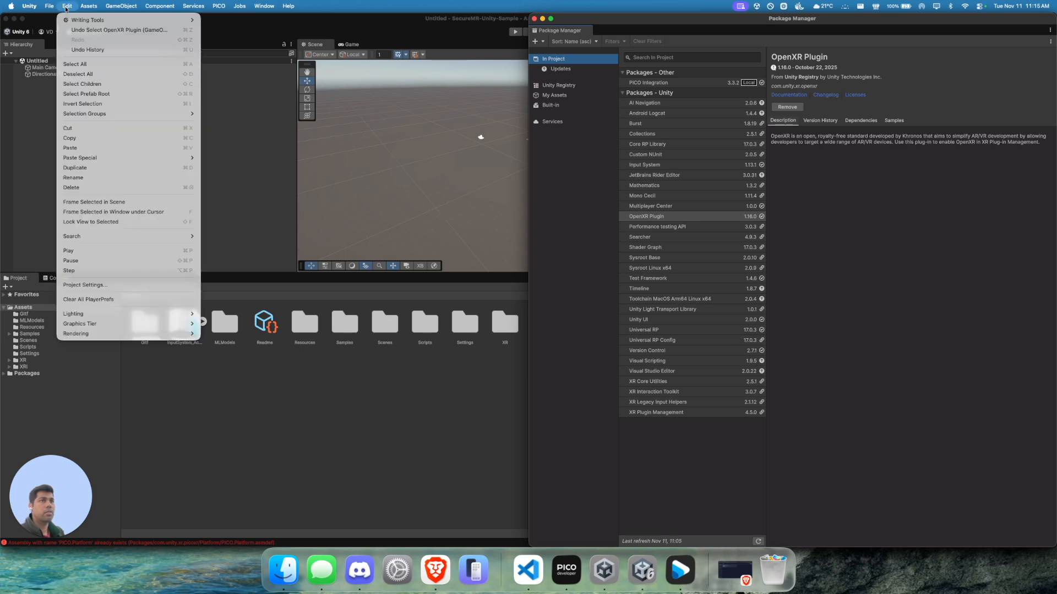
left_click(102, 287)
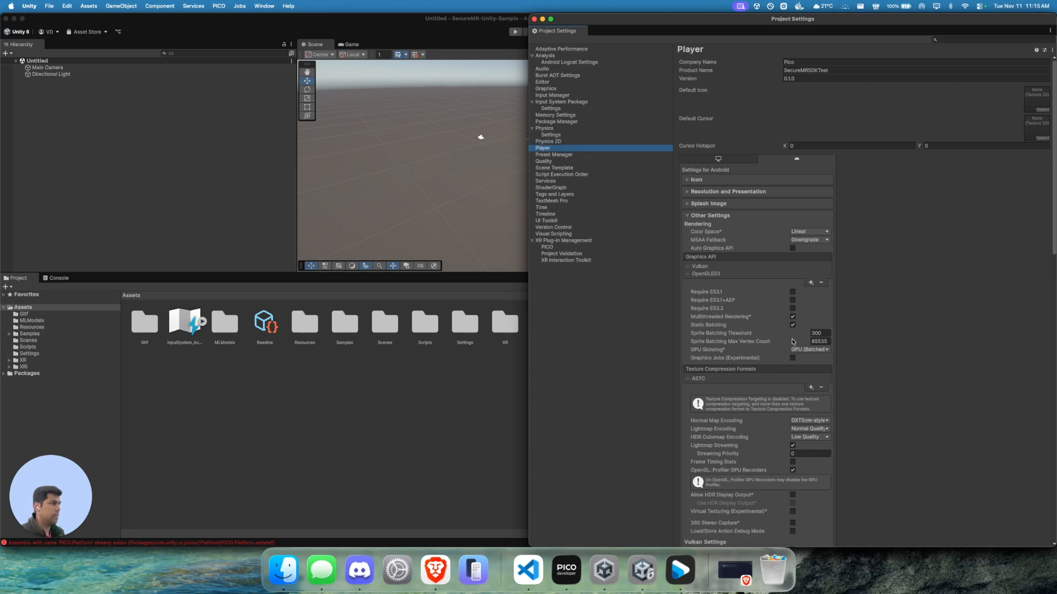
scroll(839, 376, "down", 10)
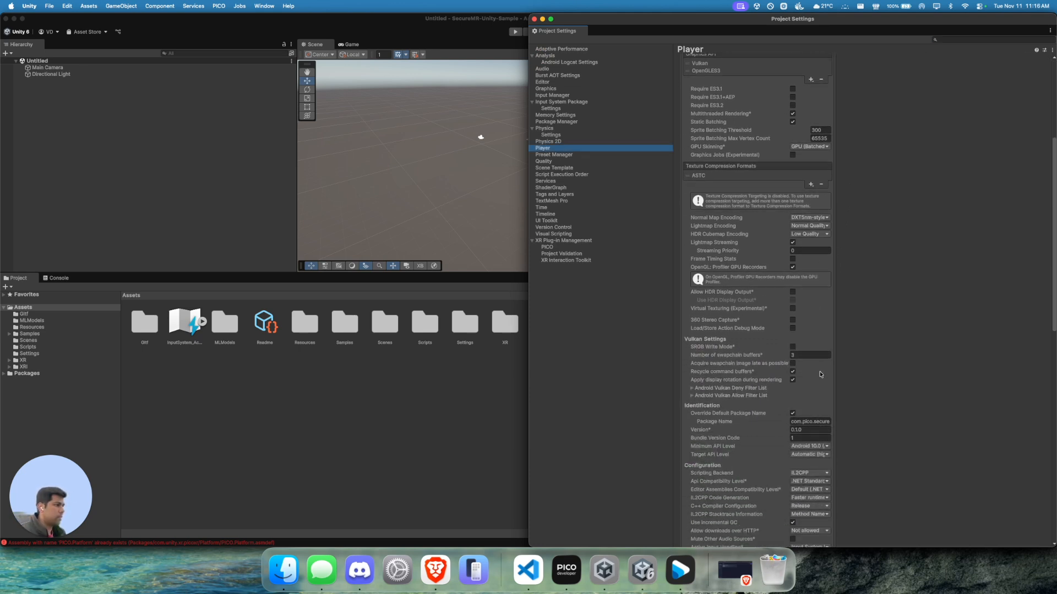
scroll(820, 374, "down", 3)
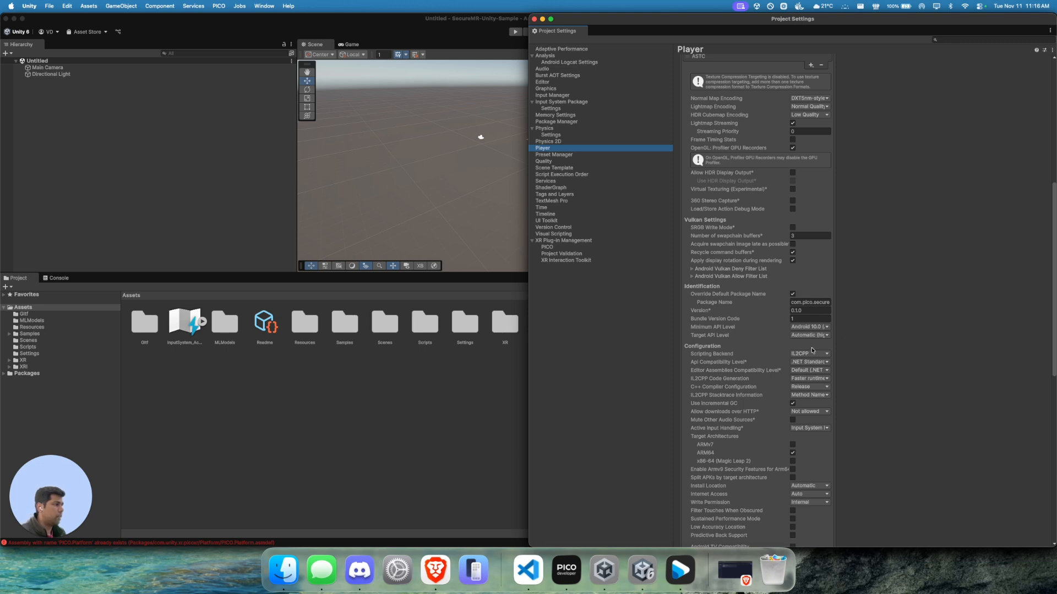
scroll(749, 329, "down", 2)
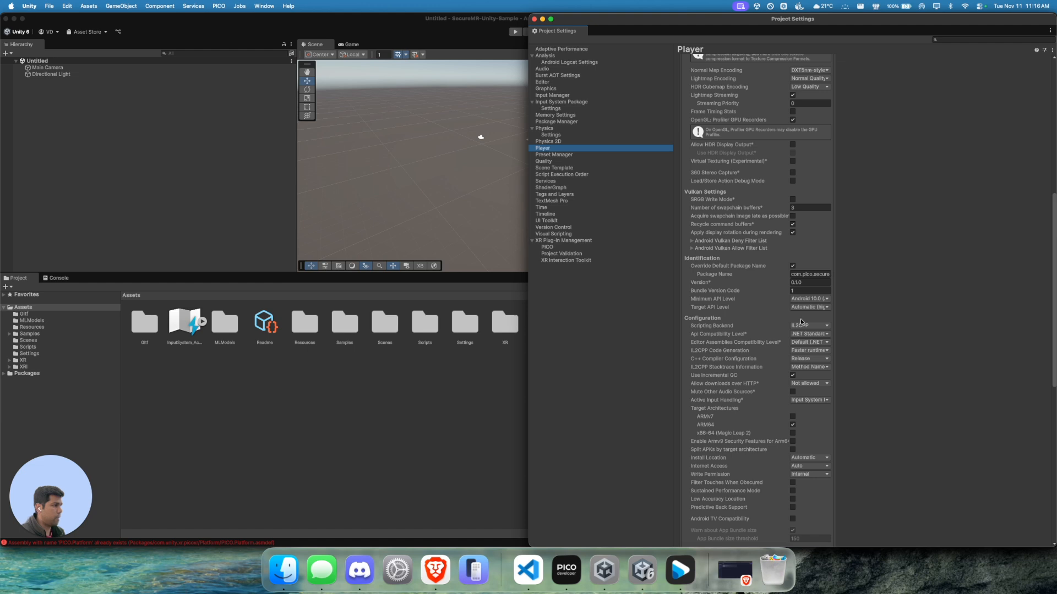
scroll(801, 320, "down", 5)
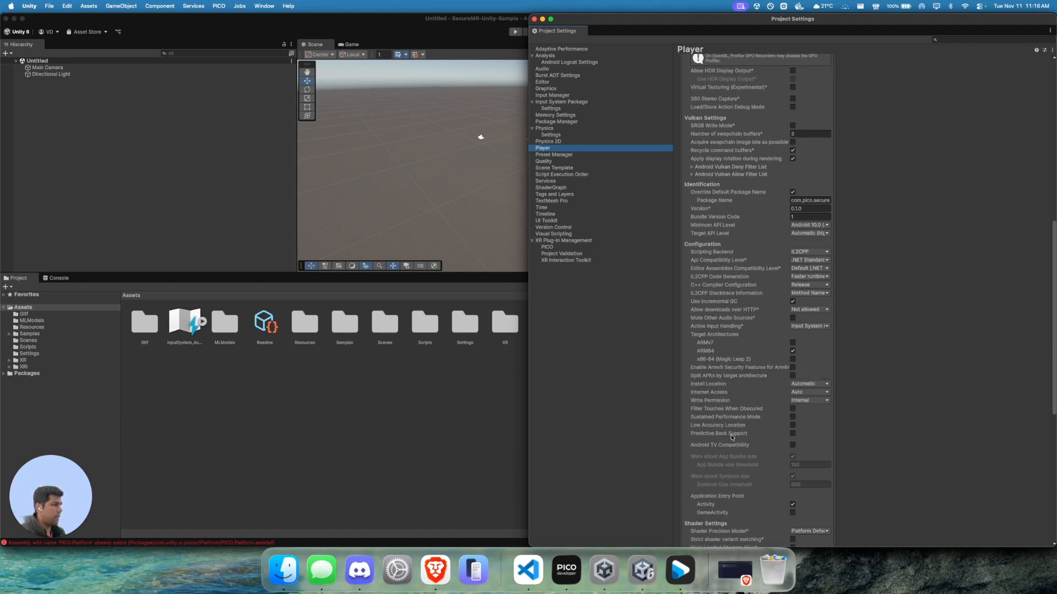
scroll(725, 371, "down", 1)
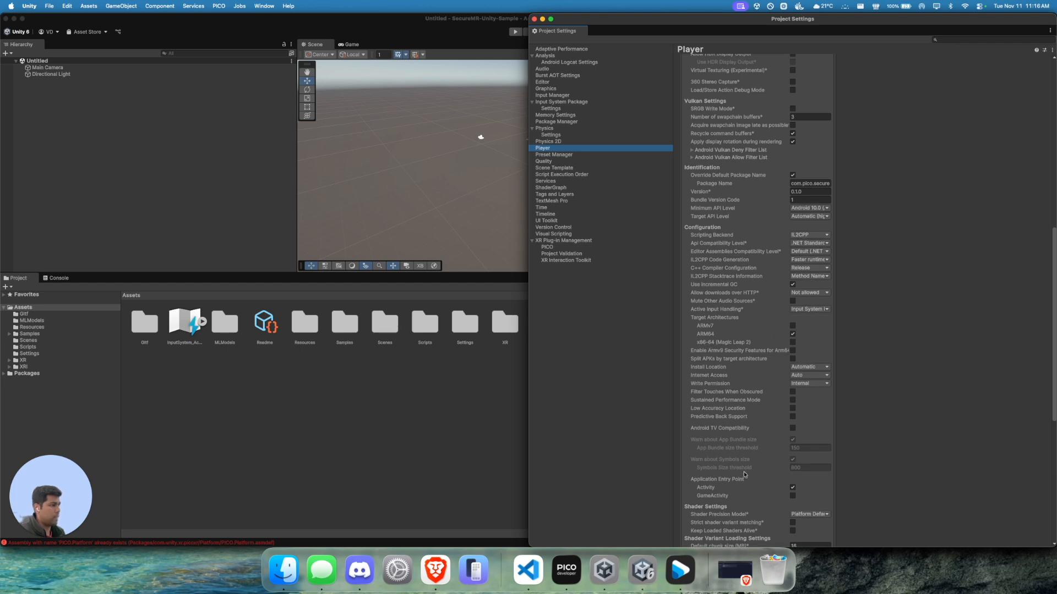
left_click(534, 19)
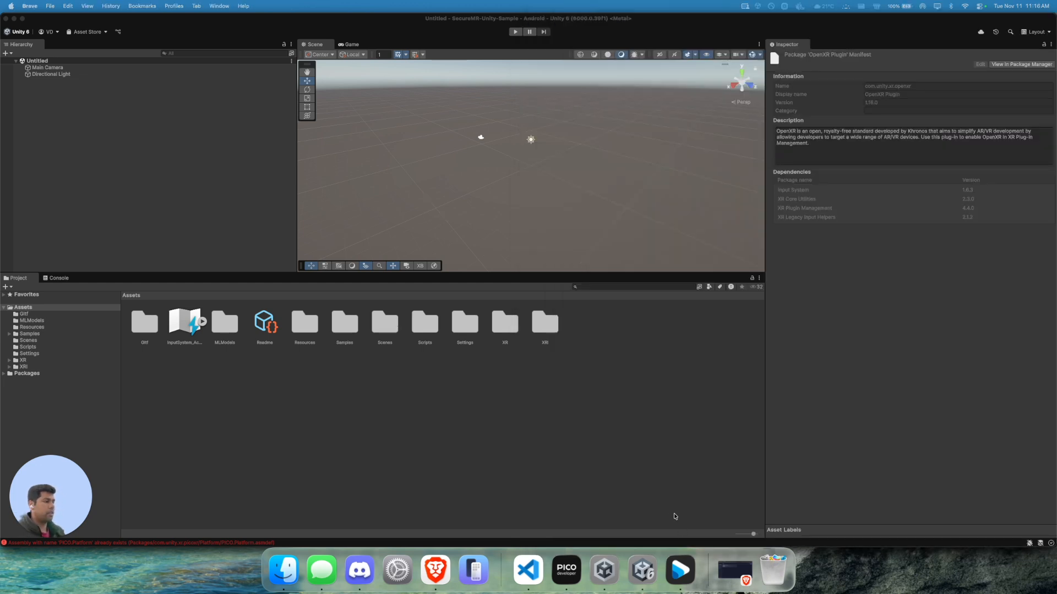
Switch to the browser's PICO developer console, open the API Test page of the securemrtestt app, and copy its APP ID
left_click(737, 573)
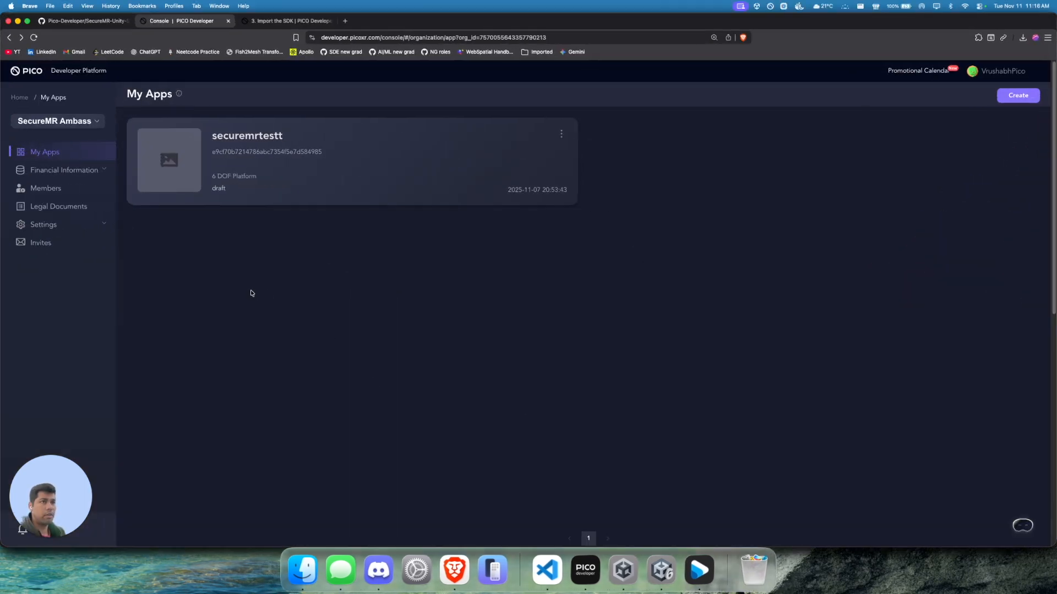
left_click(259, 139)
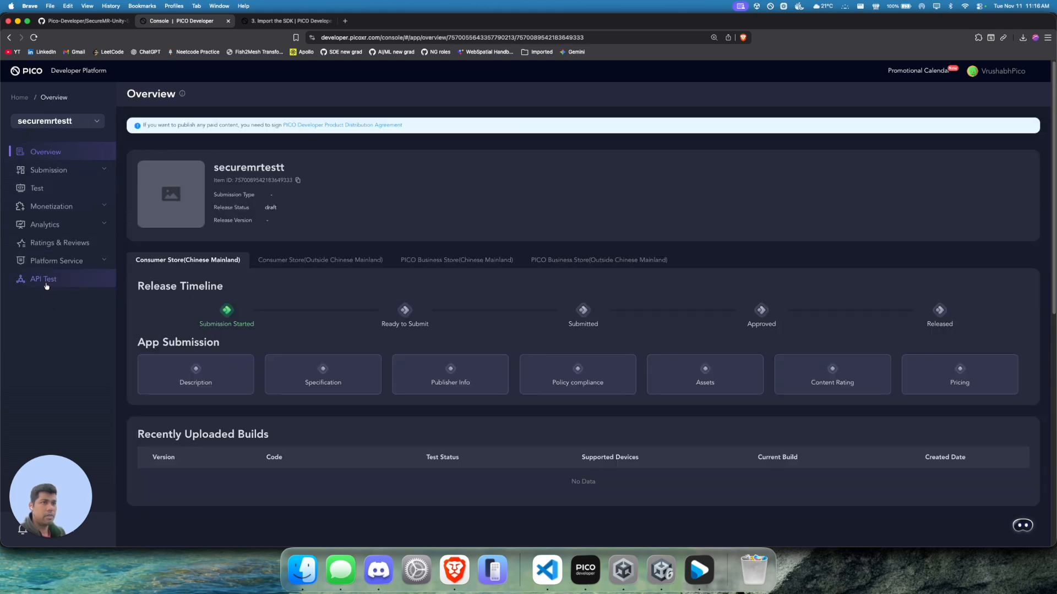
left_click(46, 281)
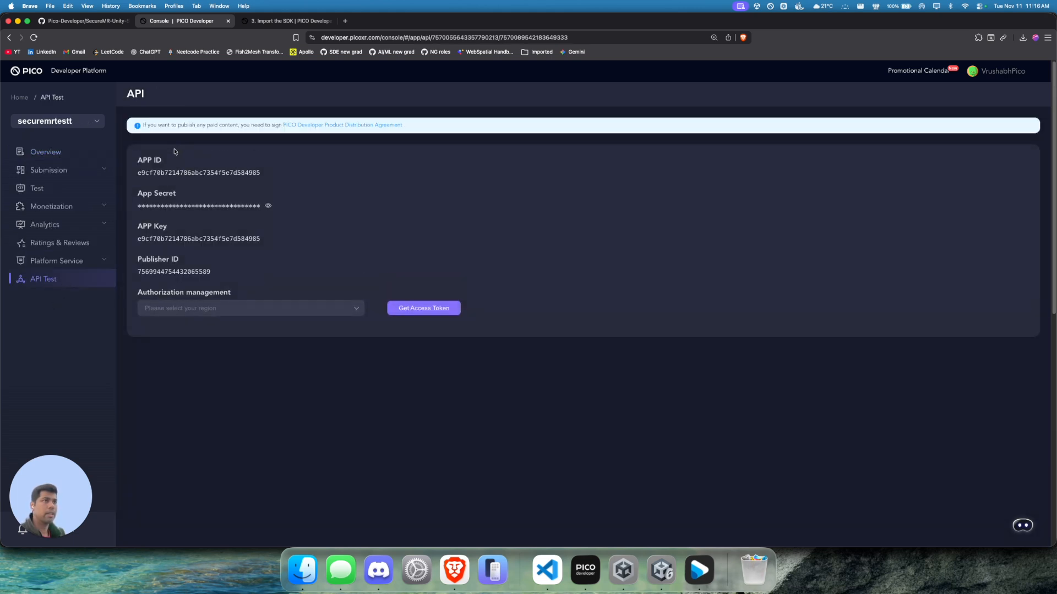
left_click_drag(137, 173, 257, 172)
key("super+c")
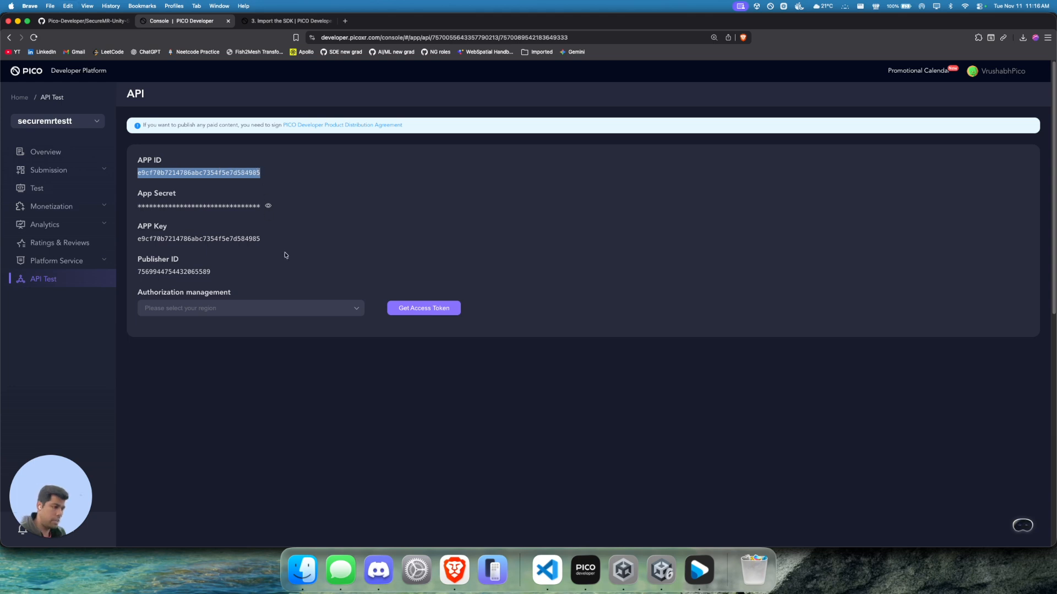
Switch to the Unity editor, paste the copied app ID into the PICO Platform Settings, and close them
left_click(648, 567)
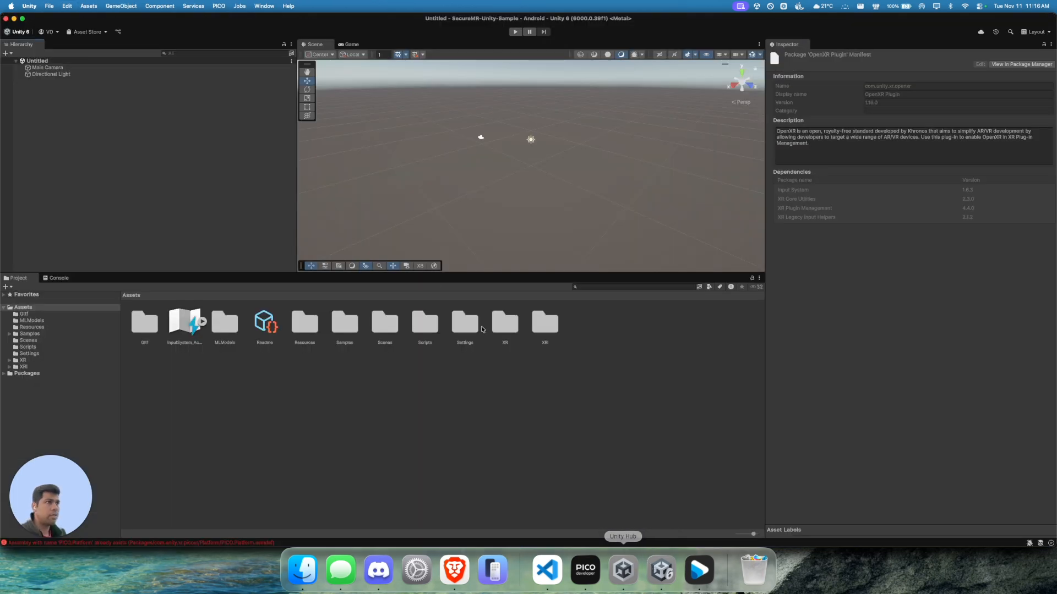
left_click(222, 6)
mouse_move(236, 44)
left_click(307, 55)
left_click(321, 88)
key("super+v")
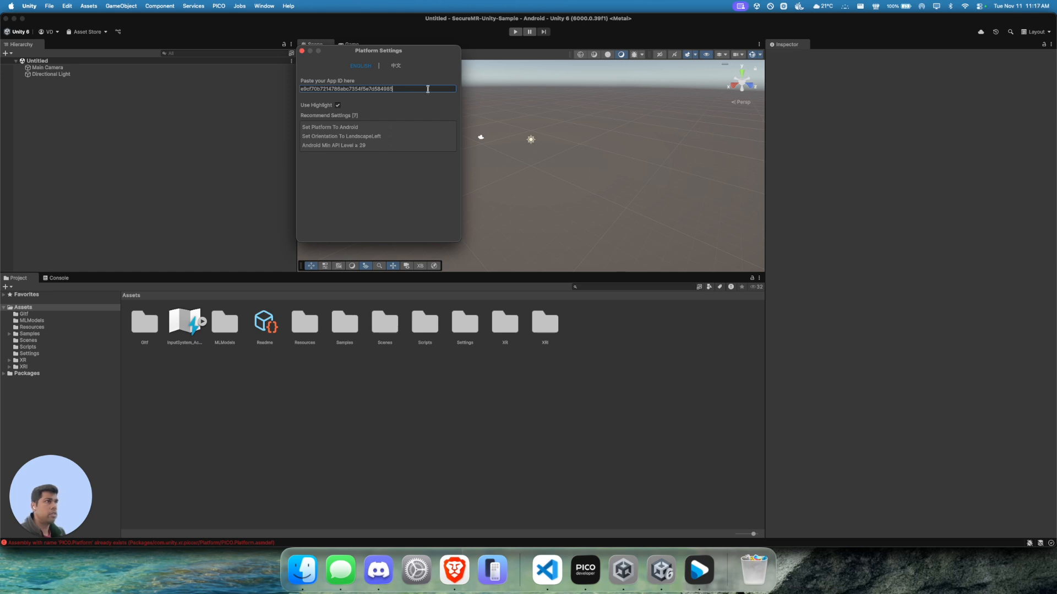
left_click(301, 51)
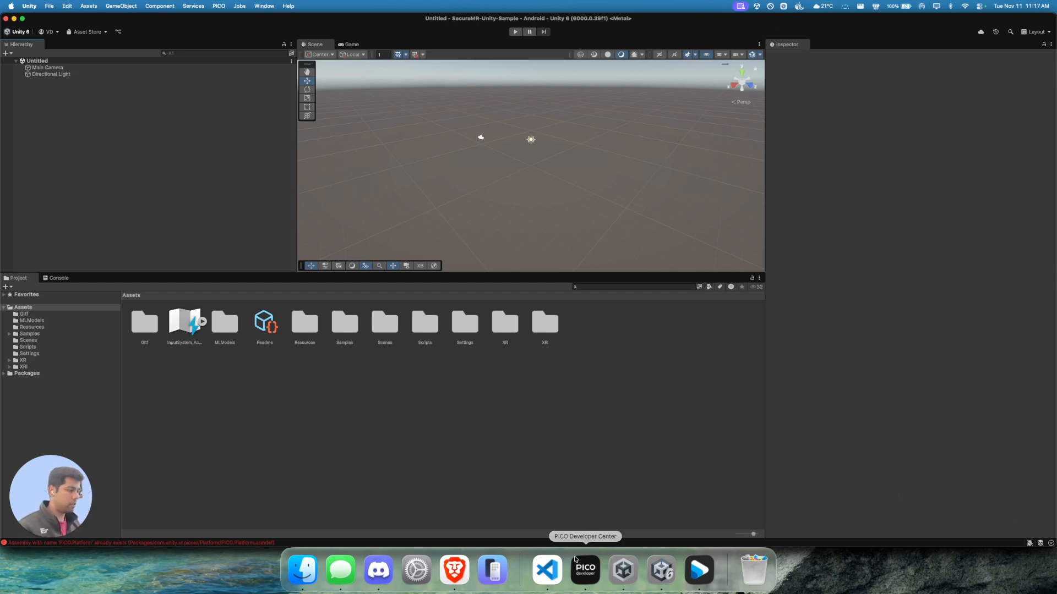
Switch to PICO Developer Center, check the PICO 4 Ultra headset's connection in Device Manager, and return to the Unity editor
left_click(582, 579)
left_click(579, 568)
key("ctrl+Up")
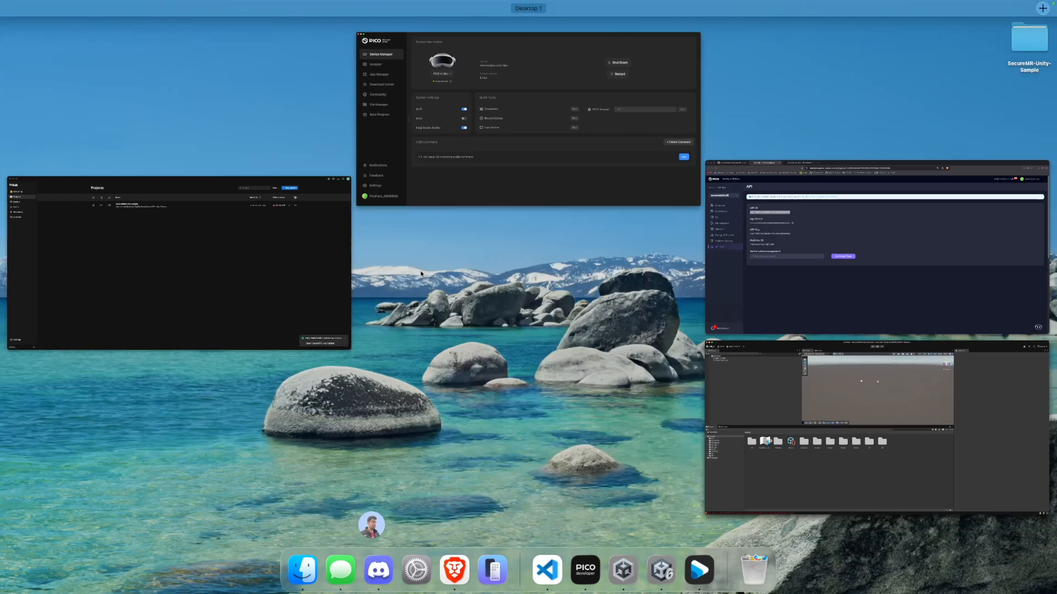
left_click(528, 64)
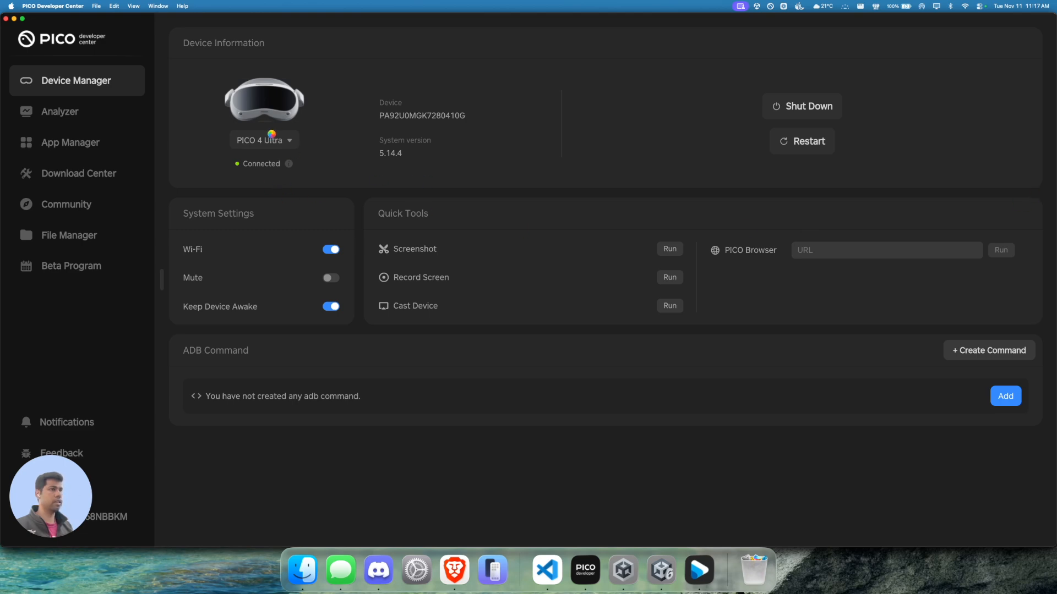
key("ctrl+Up")
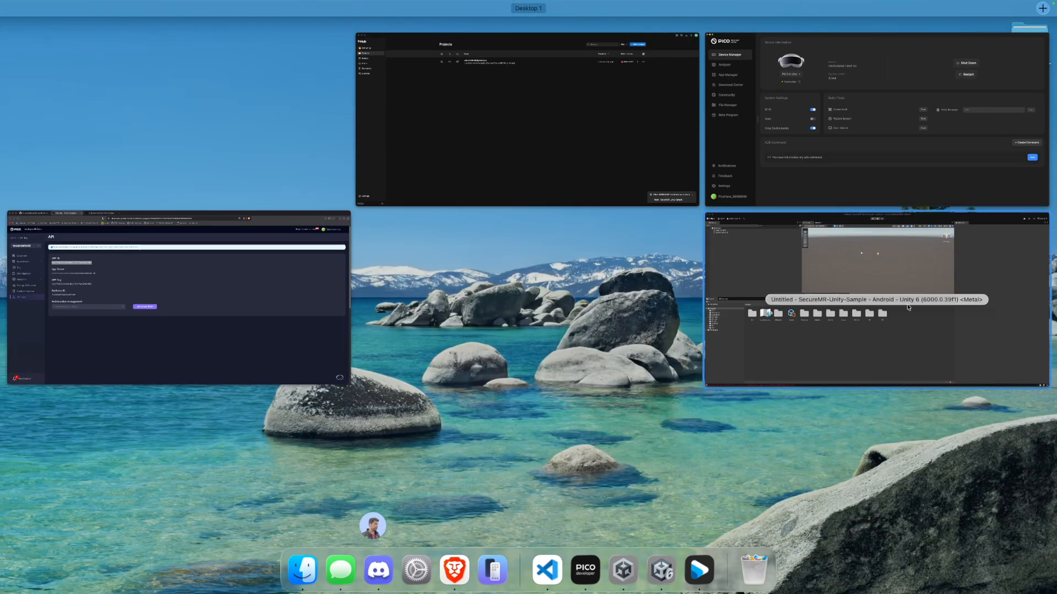
left_click(807, 283)
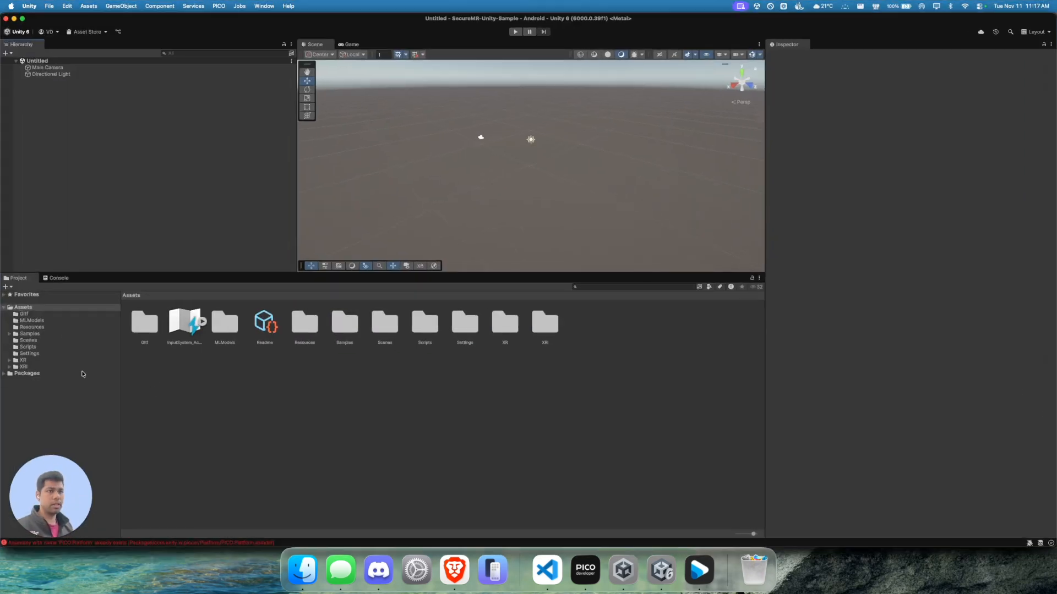
Open the UFODemo scene from Assets/Scenes and enable SecureMR in the PXR_Manager script of XR Origin (VR)
left_click(29, 340)
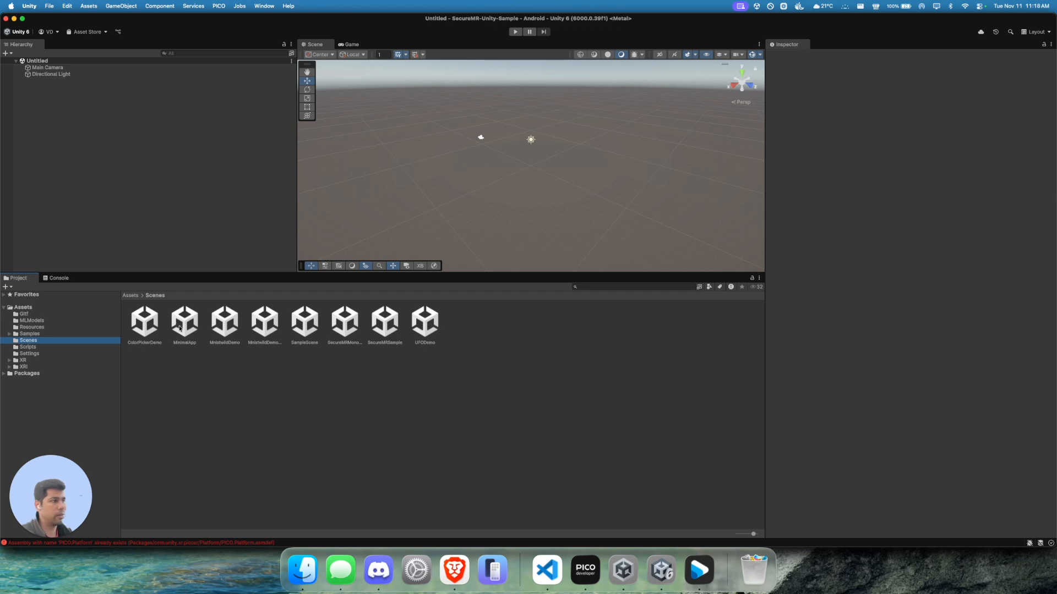
left_click(431, 327)
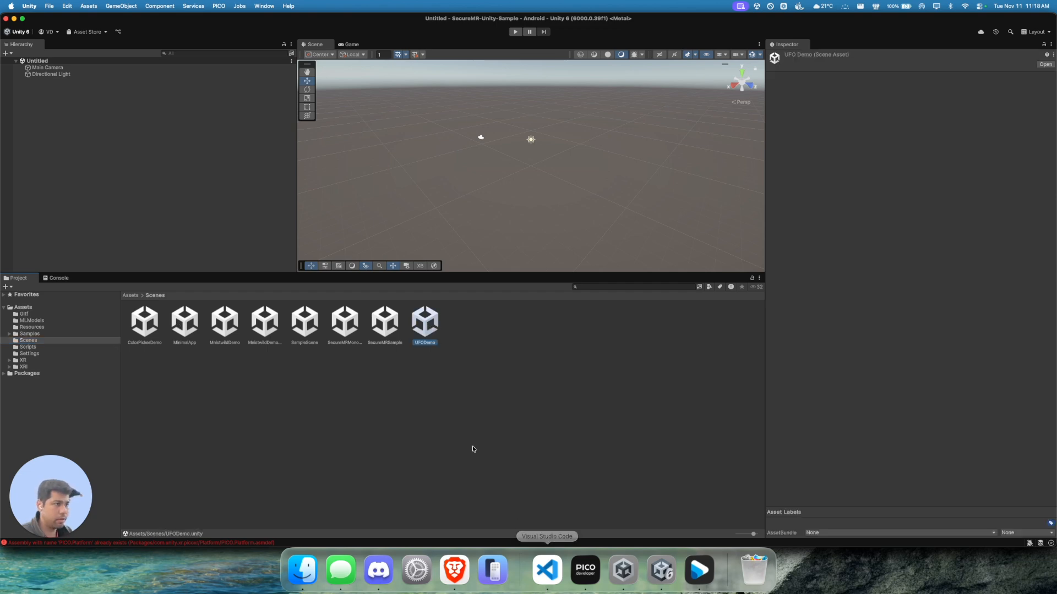
left_click(191, 320)
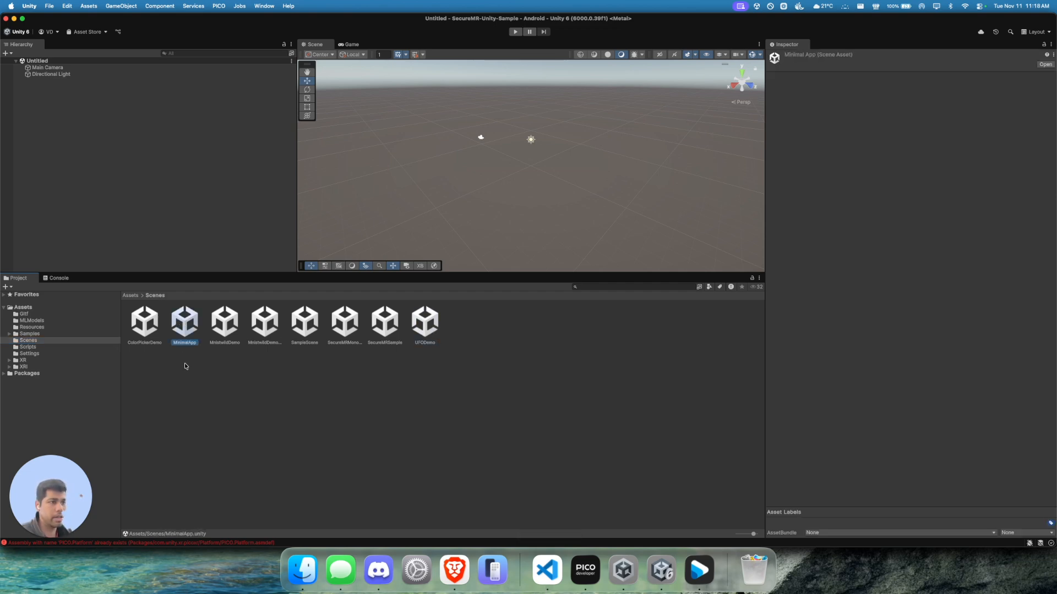
left_click(148, 324)
left_click(423, 329)
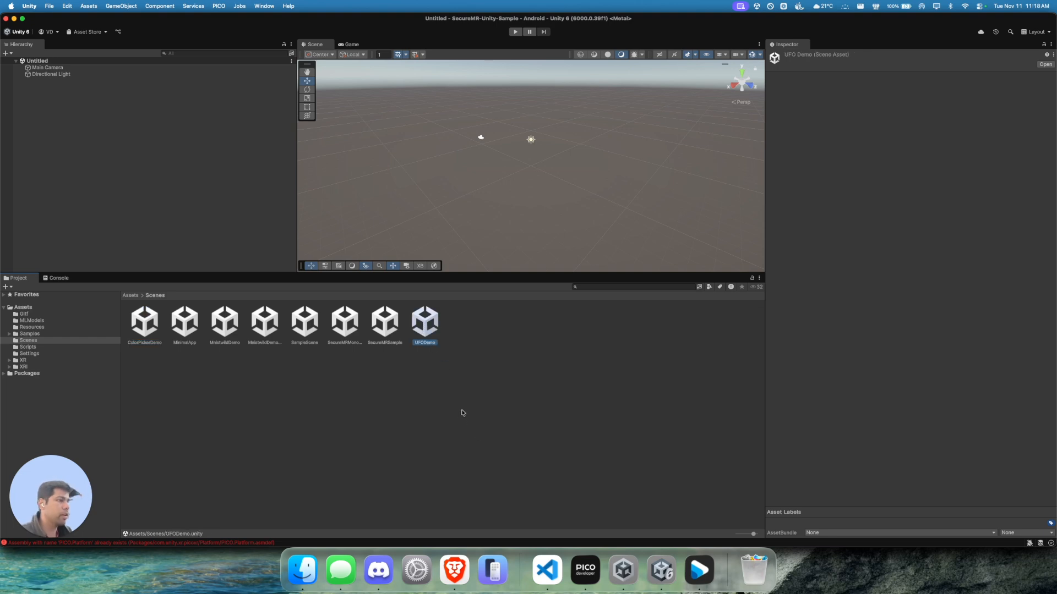
left_click(1047, 65)
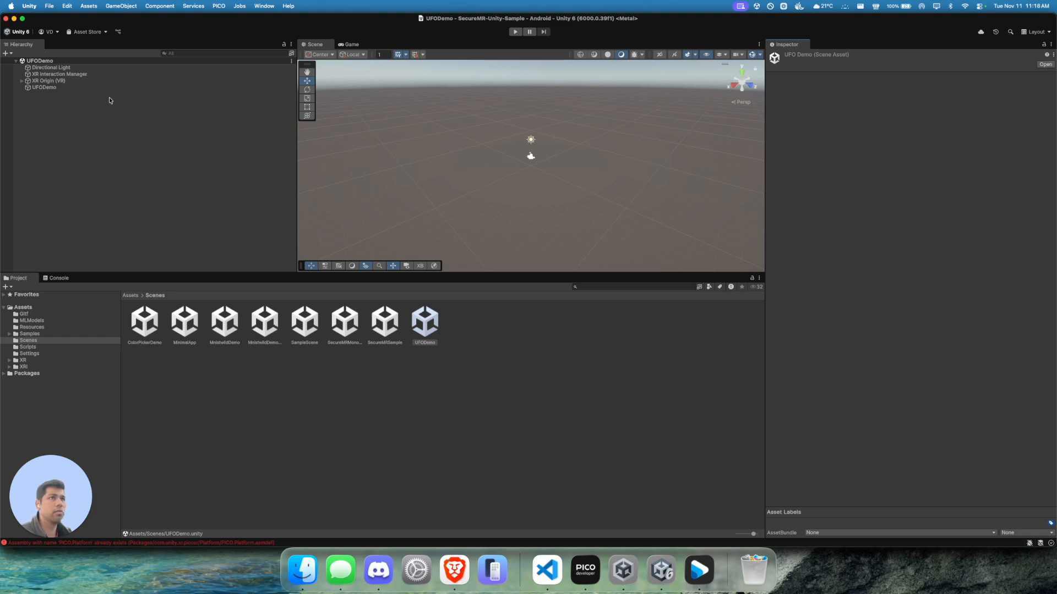
left_click(51, 82)
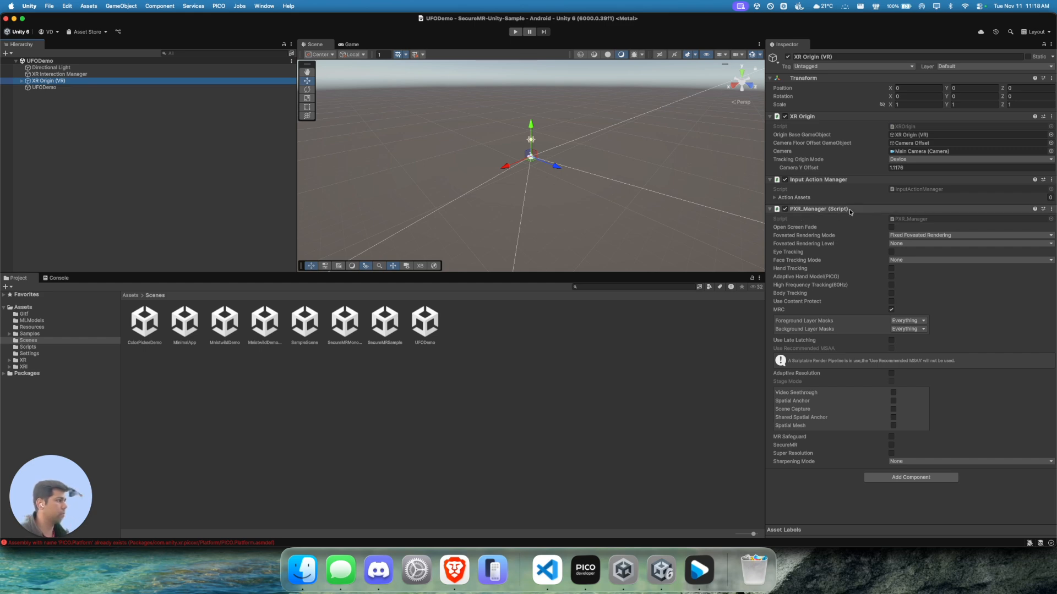
left_click(892, 446)
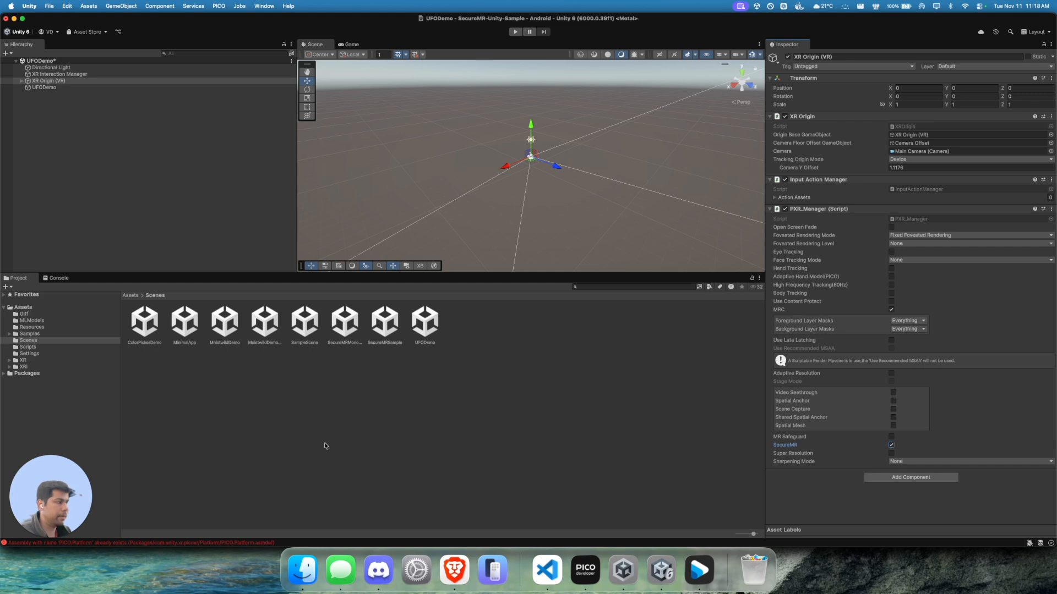
In the Build Profiles scene list, make Scenes/UFODemo the only scene enabled for the build
left_click(49, 6)
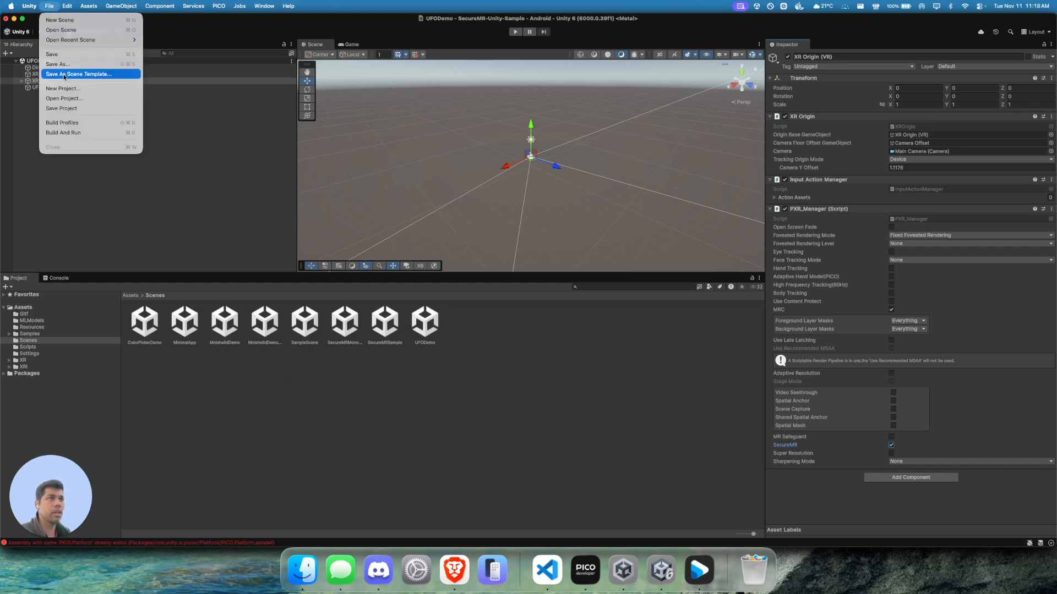
left_click(71, 123)
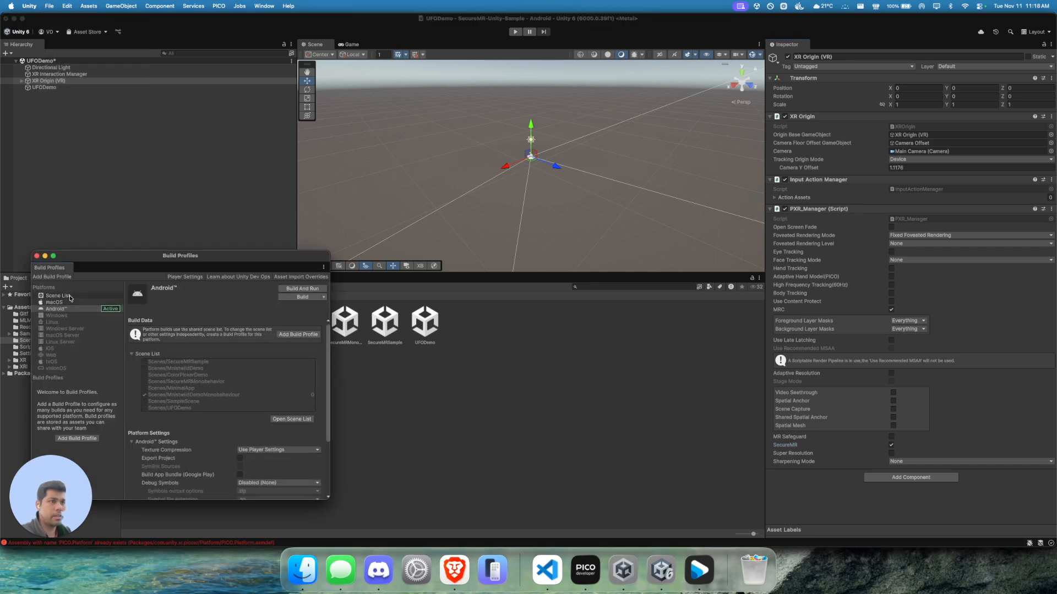
left_click(70, 296)
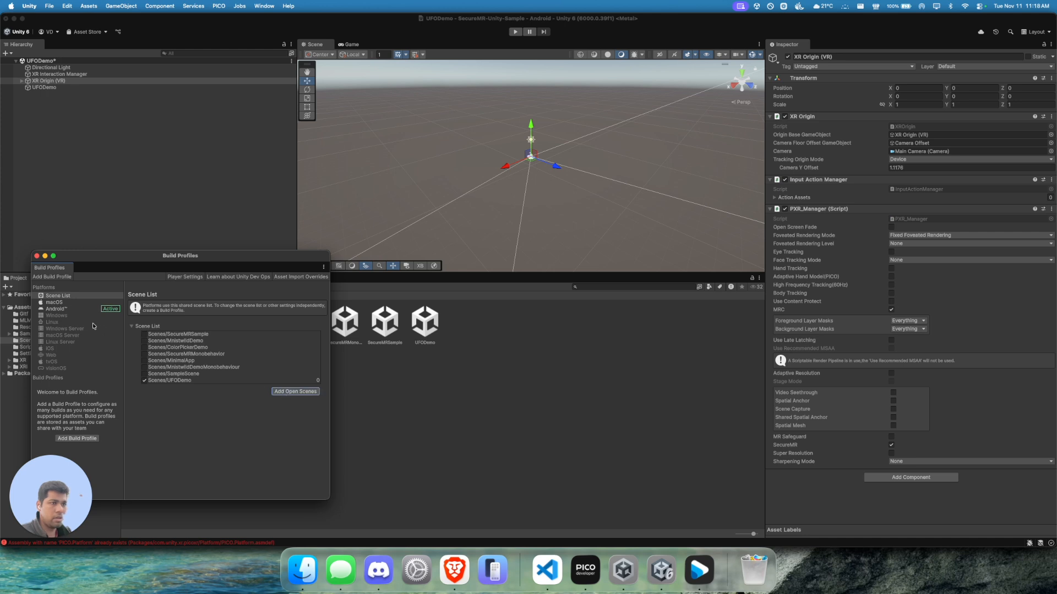
Set the Android platform's run device to the connected Pico A9210 headset
left_click(60, 309)
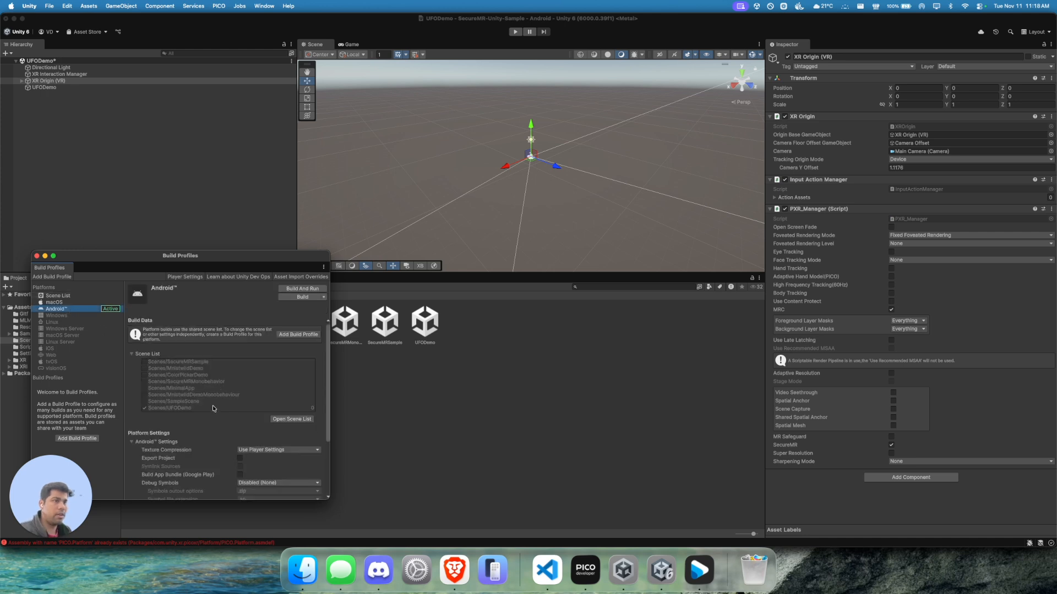
scroll(231, 418, "down", 3)
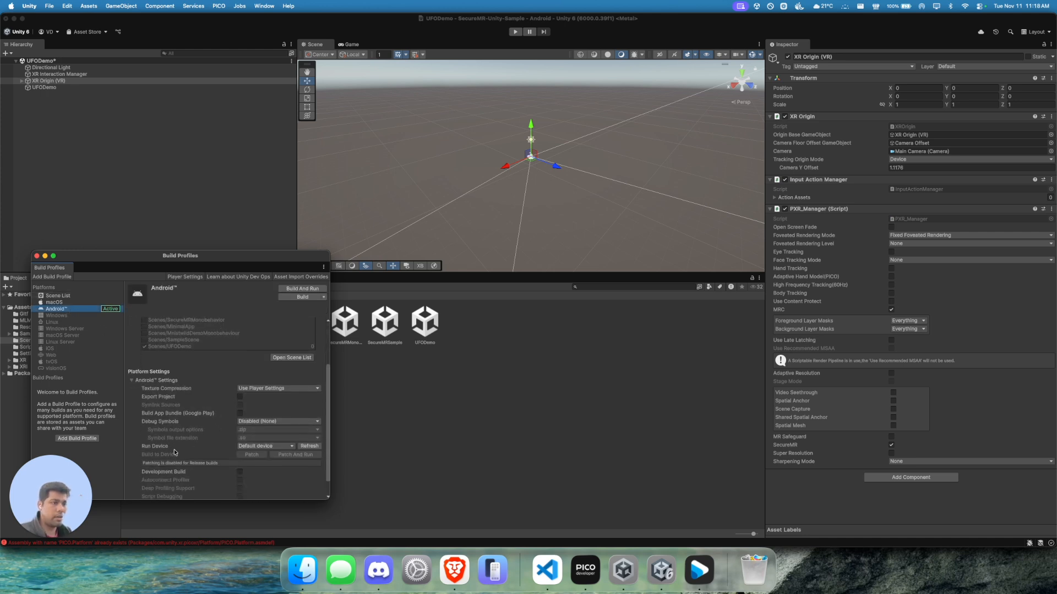
left_click(254, 447)
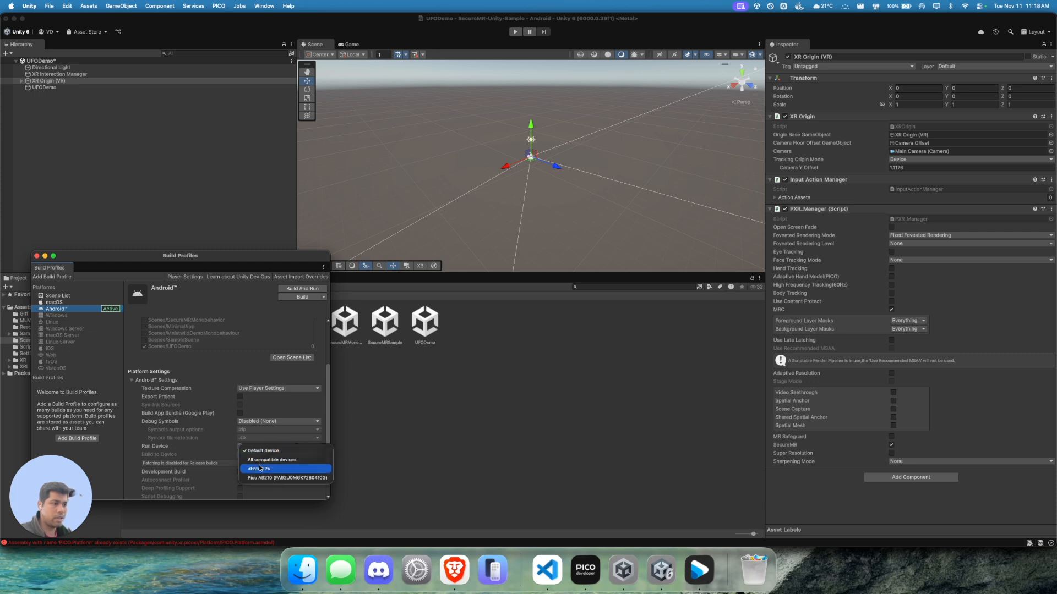
left_click(259, 479)
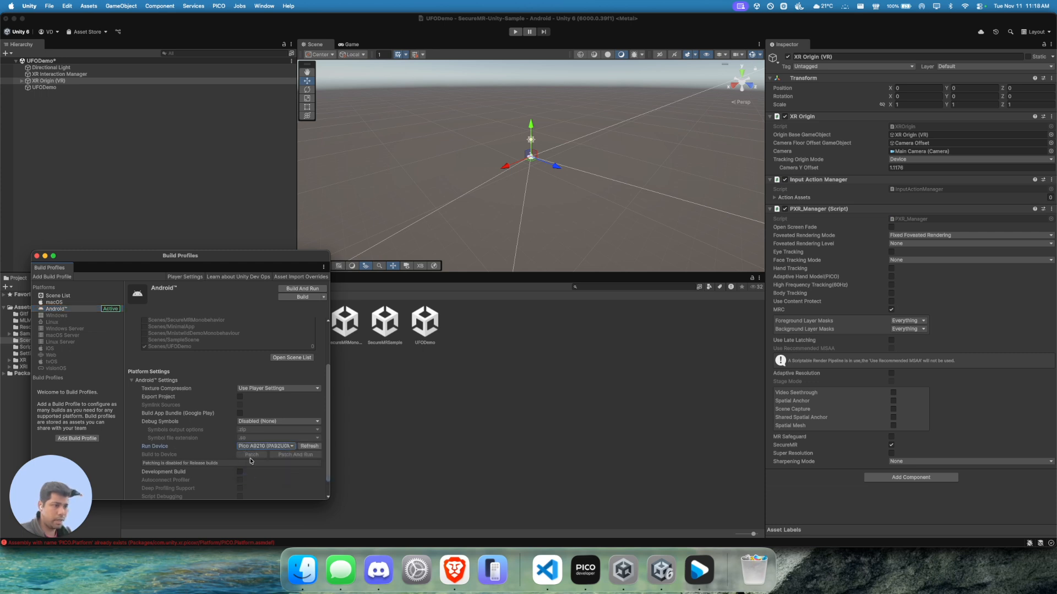
Build and run the Android app, saving the build as ufodemo in the SecureMR-Unity-Sample folder
left_click(299, 288)
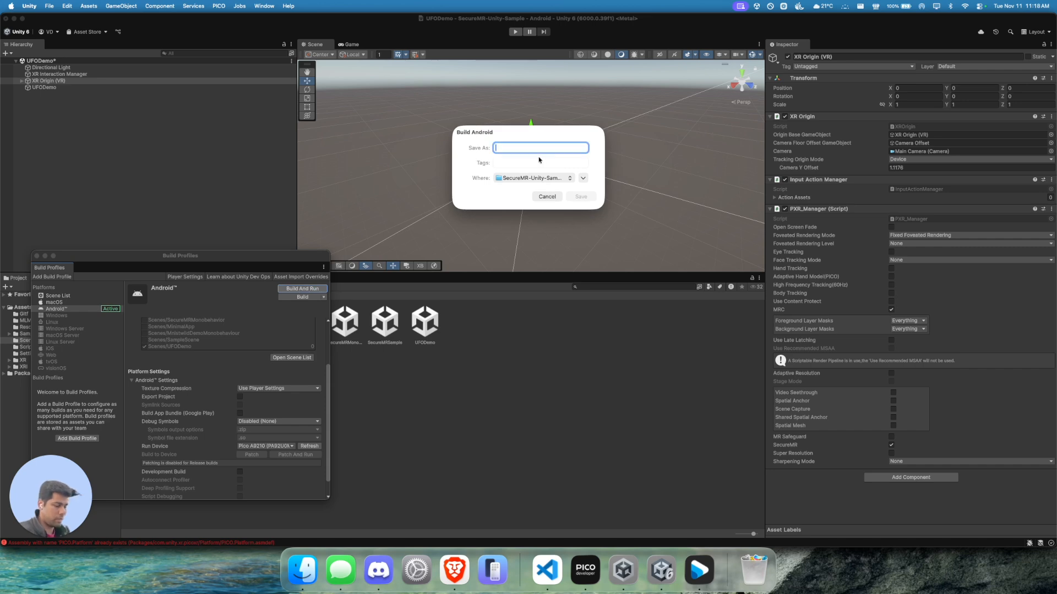
type("ufodemo")
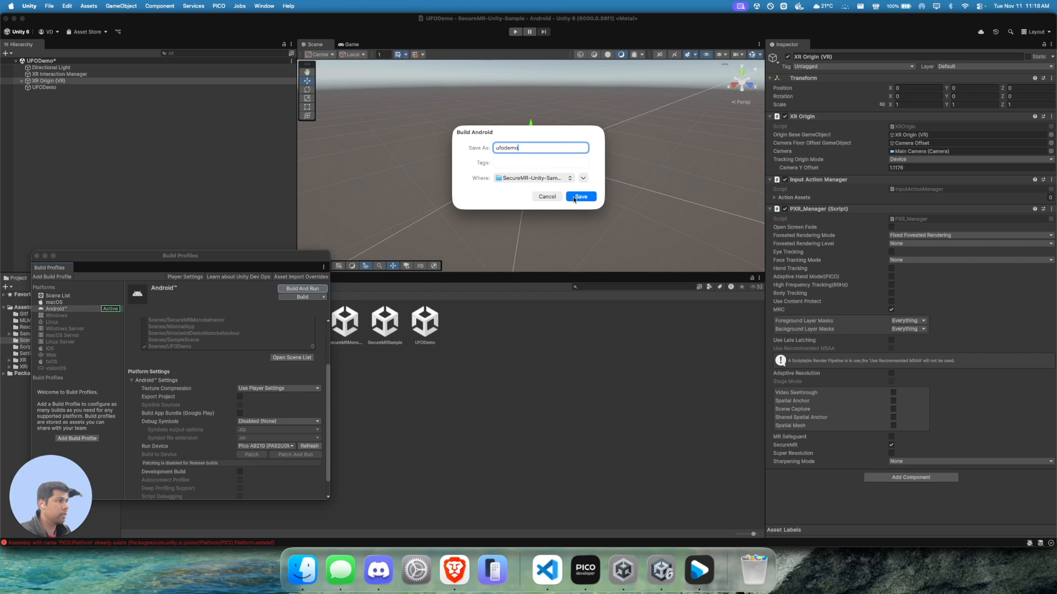
left_click(574, 199)
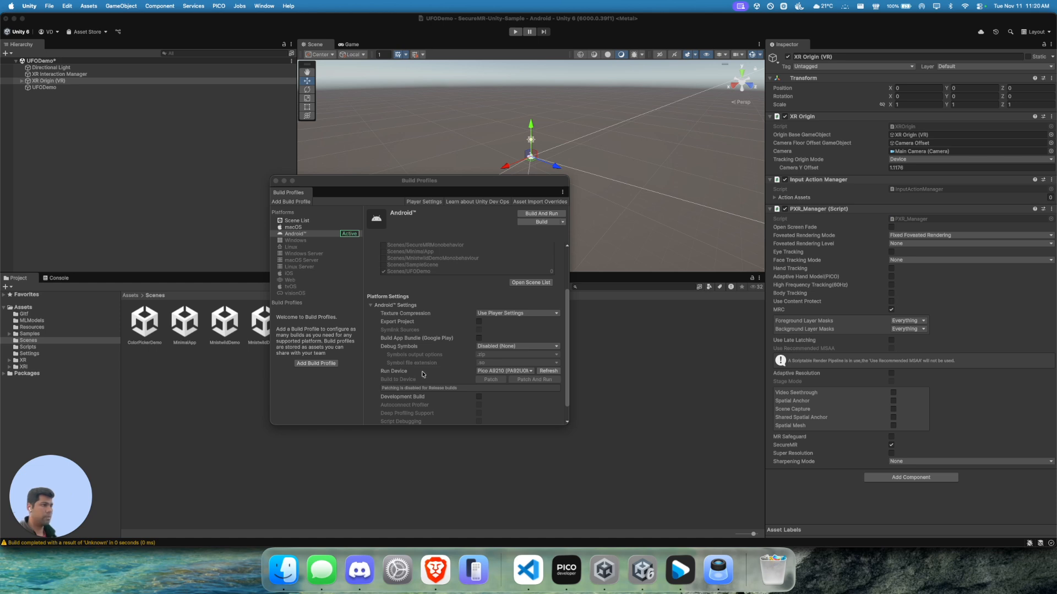
Switch to Finder and open Demo-UFO.gif from the recorded securemr videos folder in the Brave browser to view the demo
left_click(278, 571)
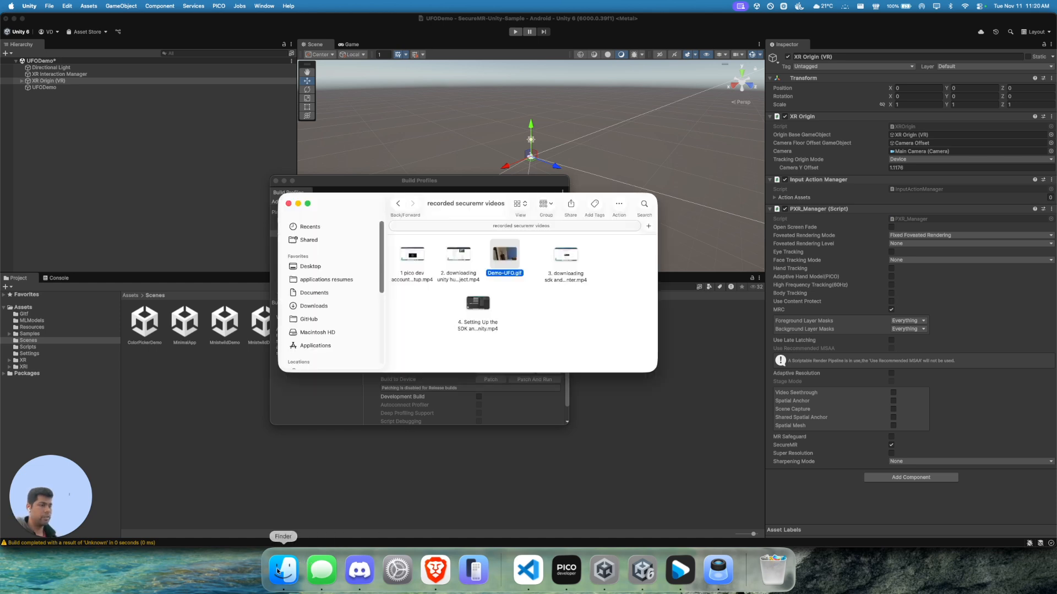
right_click(502, 259)
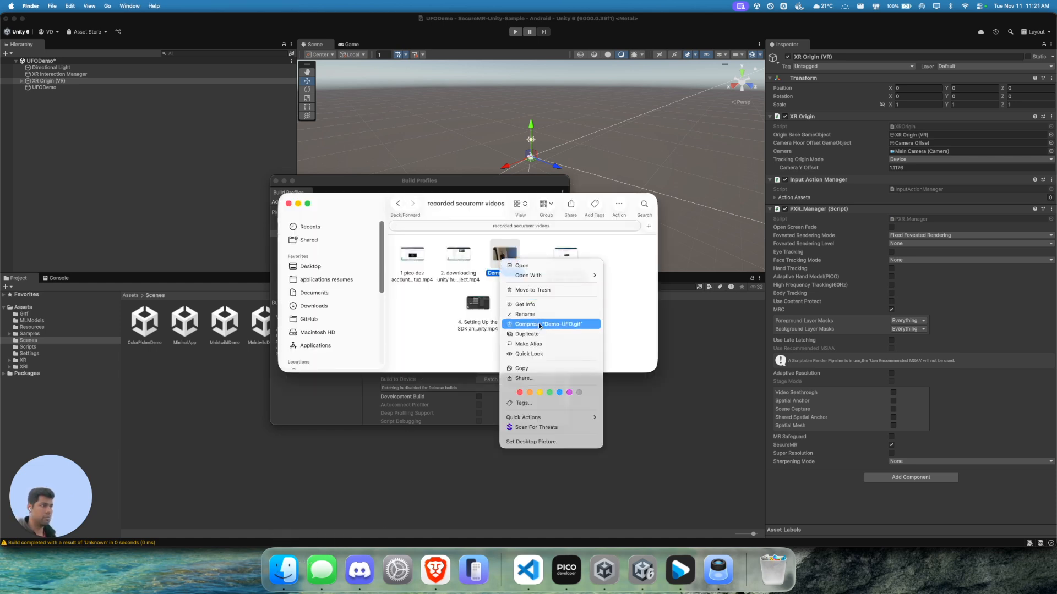
mouse_move(575, 276)
left_click(618, 290)
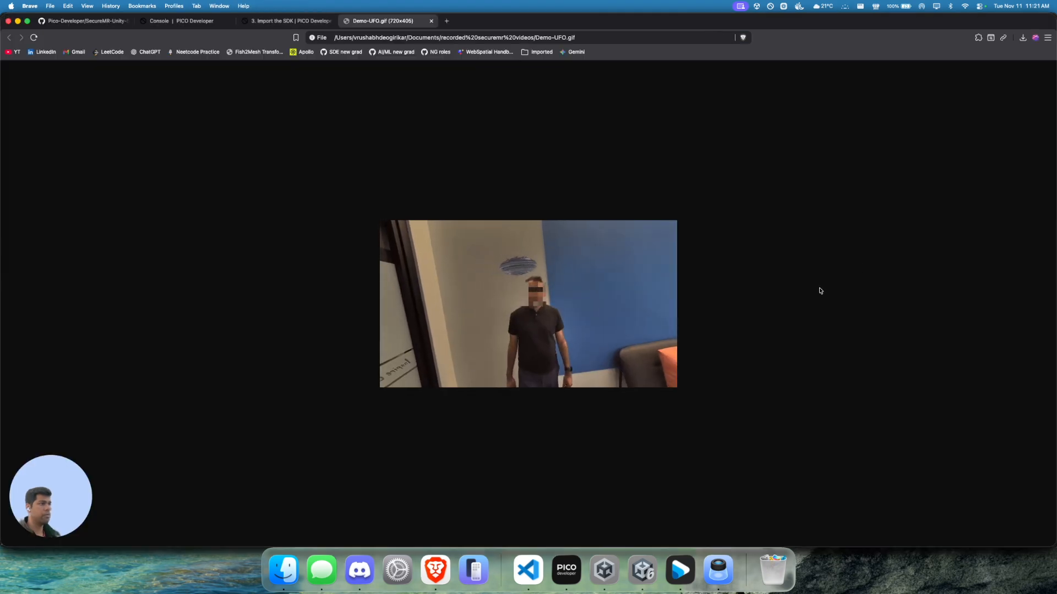